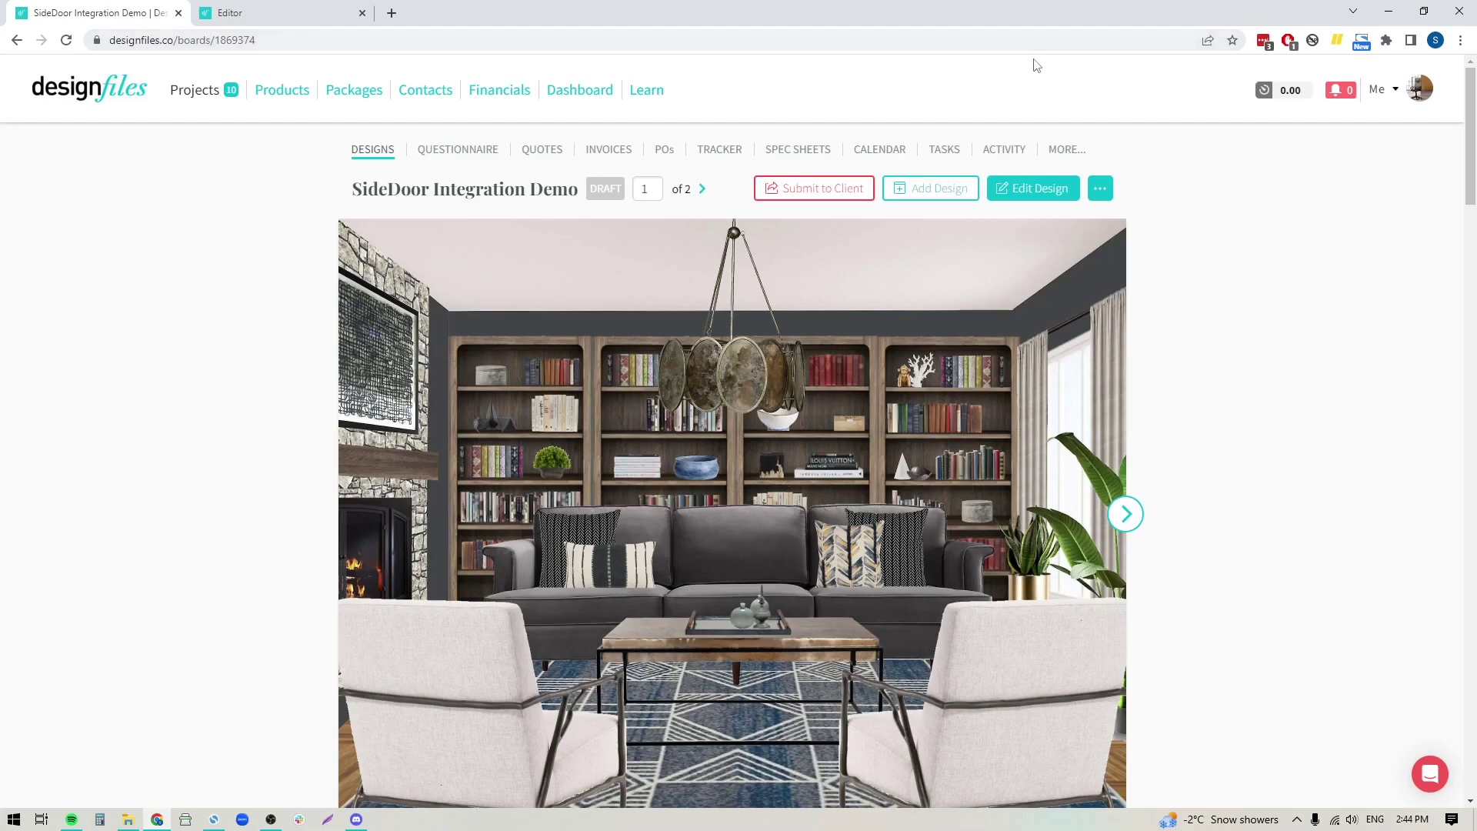
# Scroll the SideDoor Integration Demo board down to the Design Rationale, SideDoor banner and $21,889.00 Product List
pyautogui.scroll(-5, 988, 693)
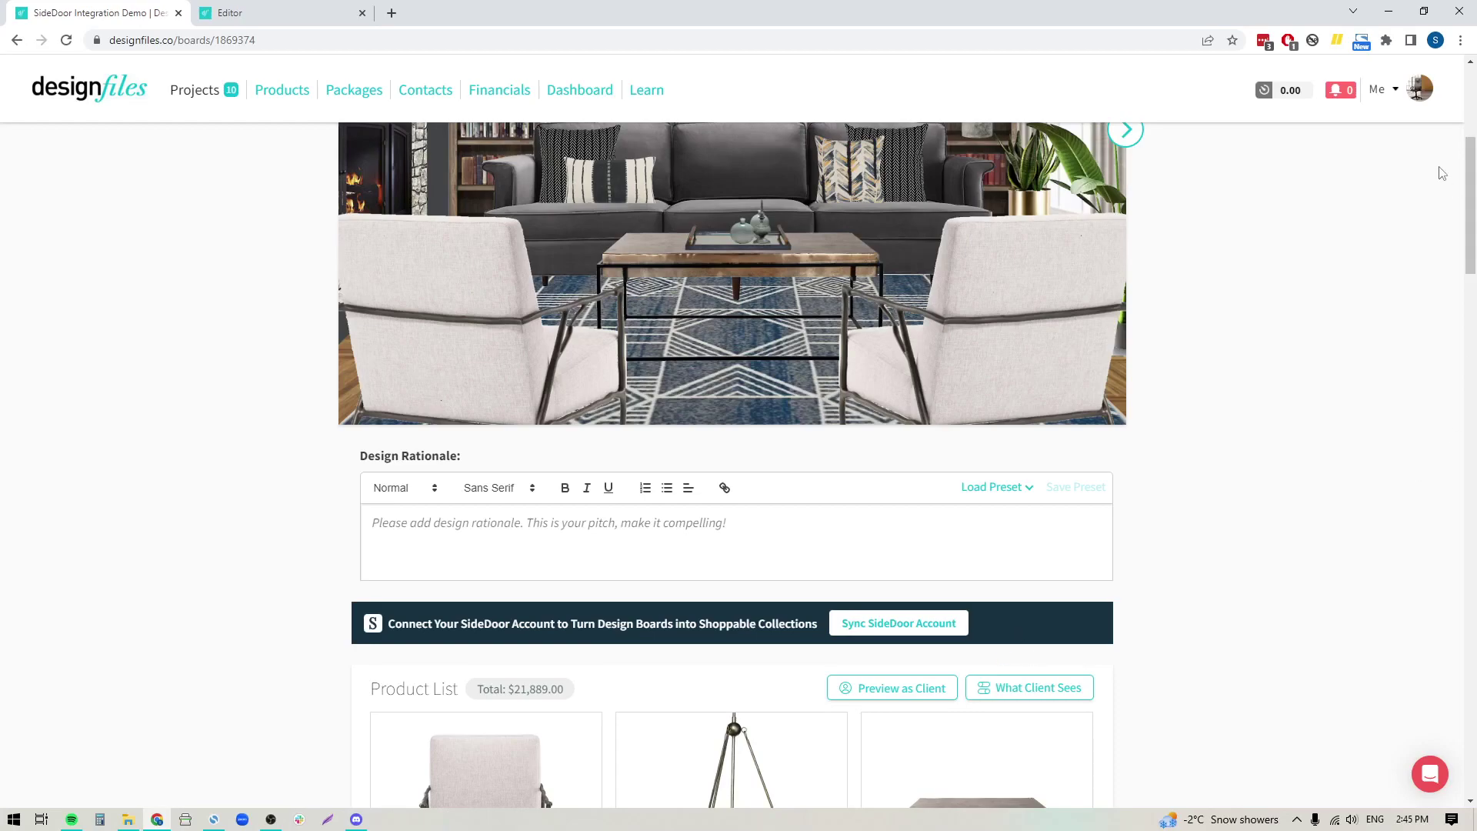
# Open and dismiss the Me account menu, then switch to the already open board editor
pyautogui.click(1394, 90)
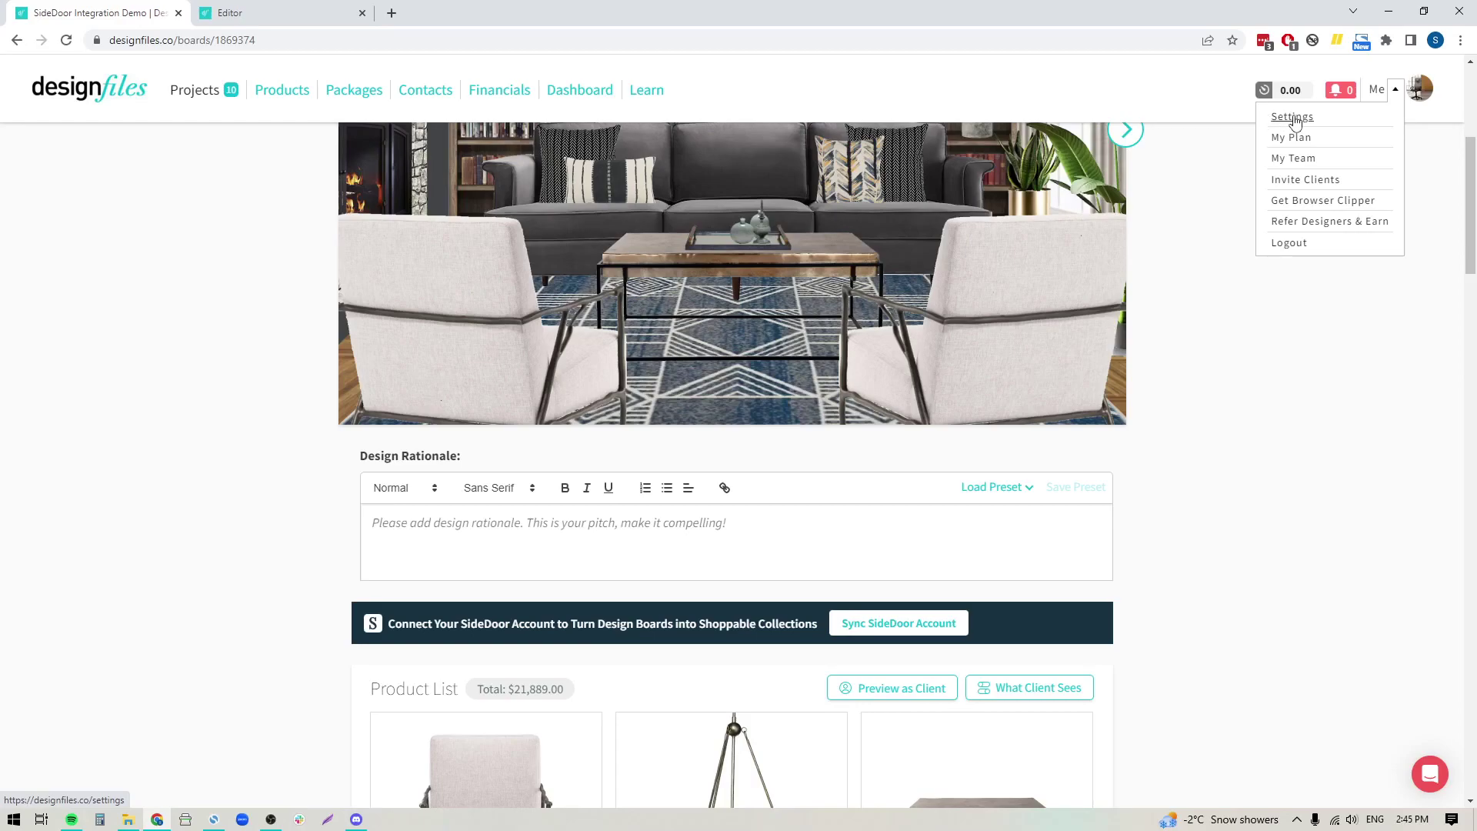
pyautogui.click(156, 284)
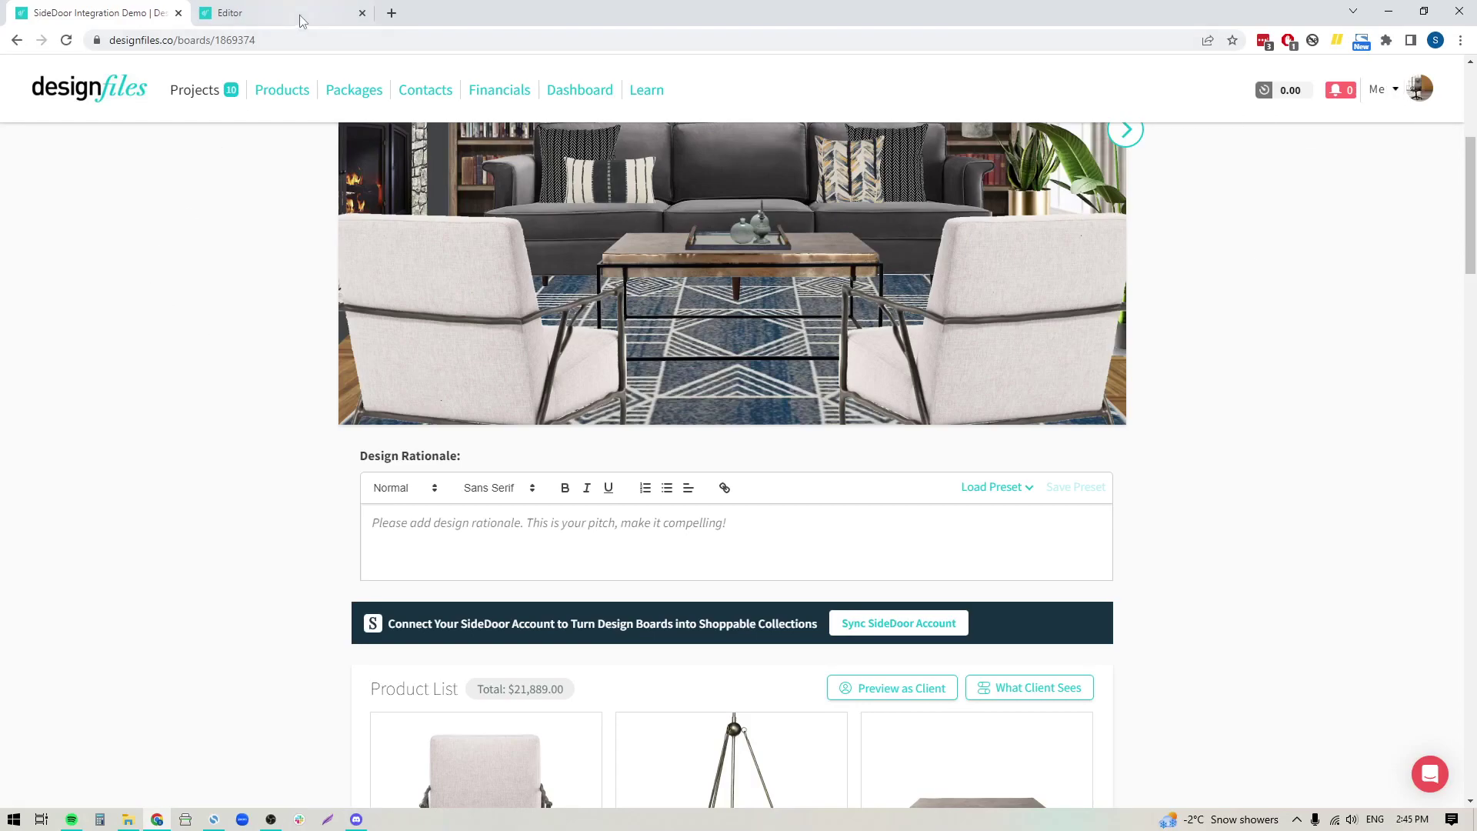
pyautogui.click(299, 10)
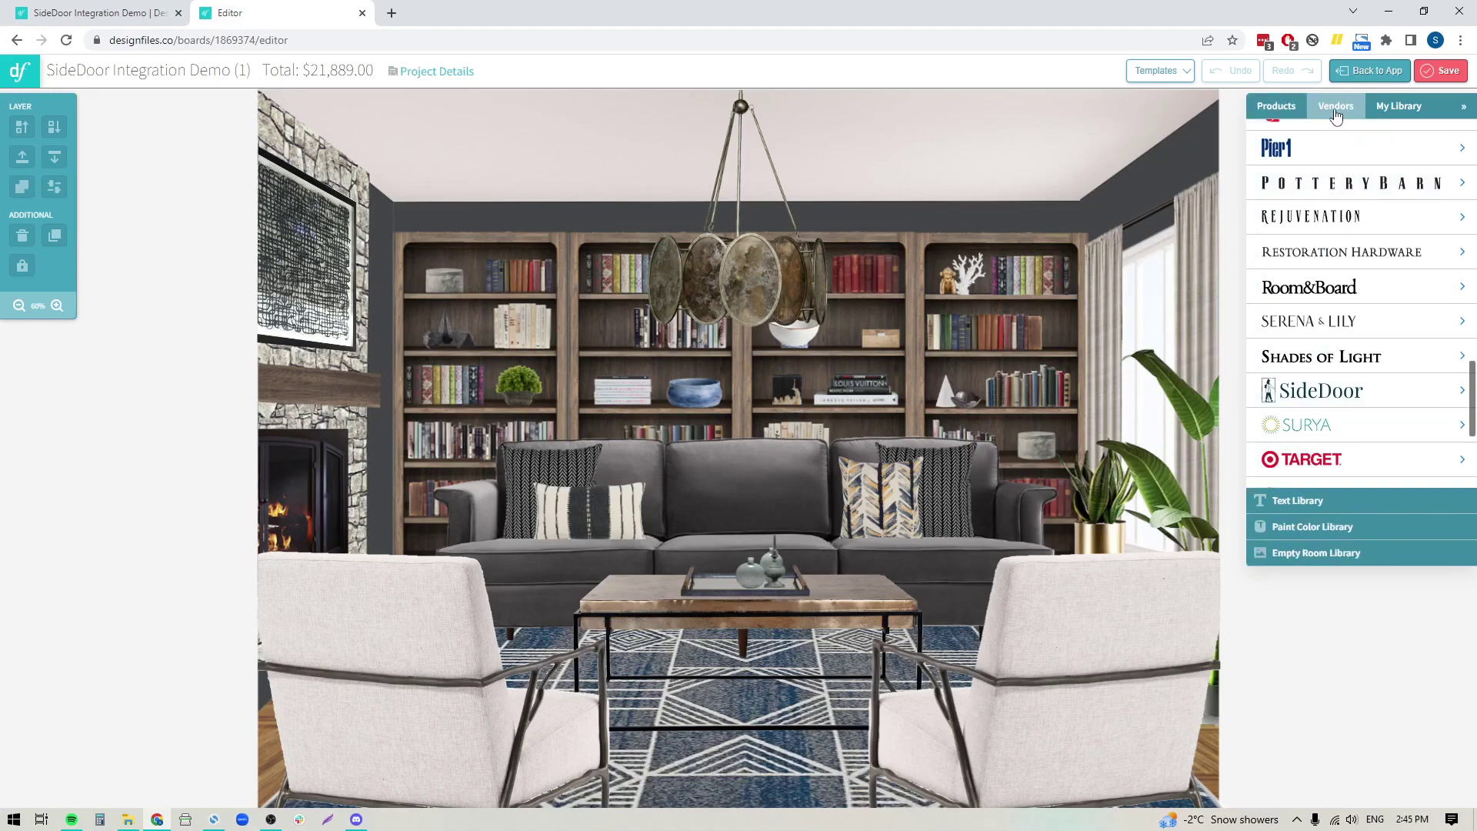
# Select SideDoor in the editor's Vendors panel to show its 30% commission integration offer
pyautogui.click(1321, 396)
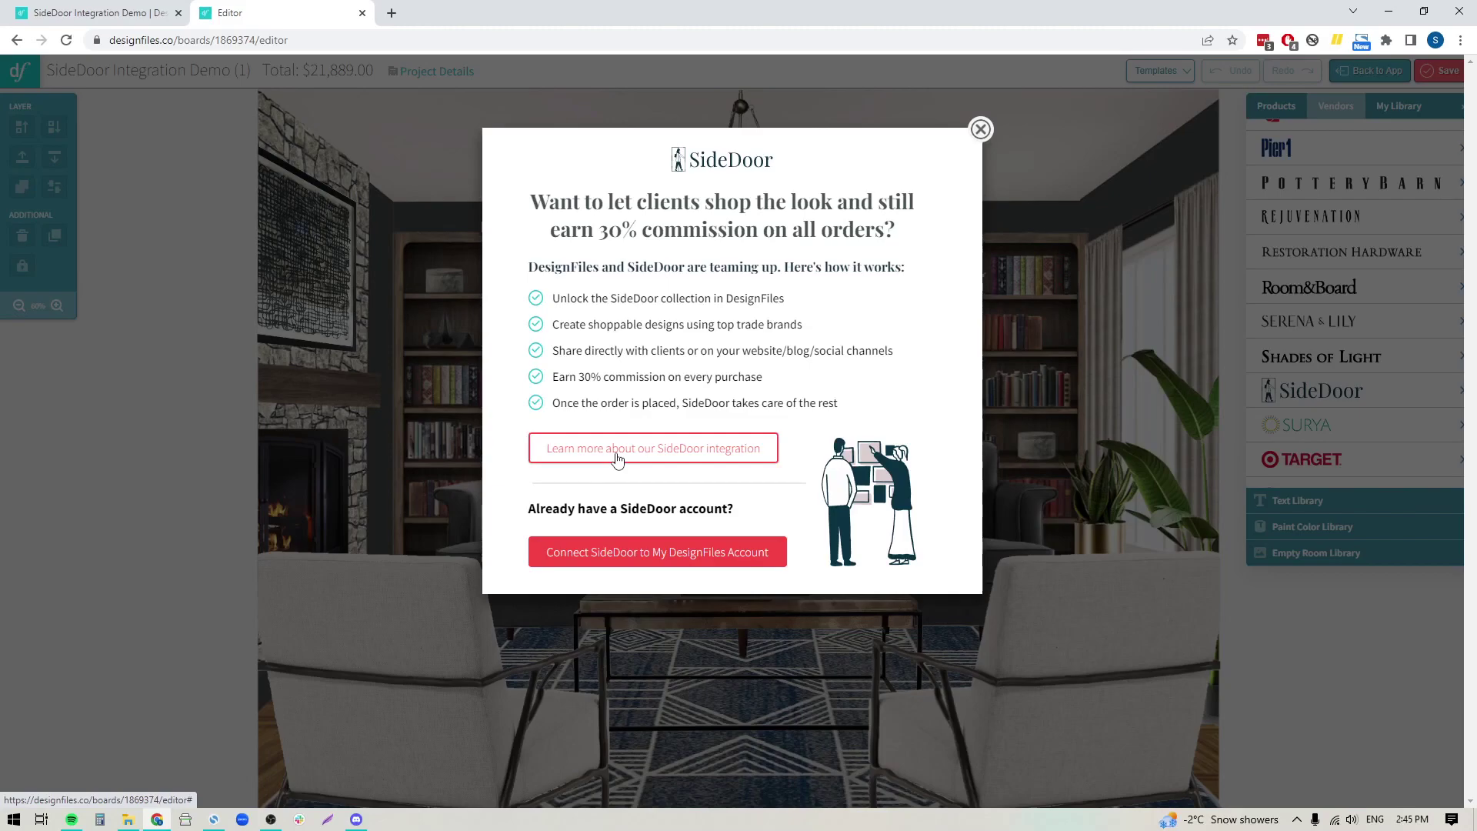
# Choose 'Connect SideDoor to My DesignFiles Account' from the integration pop-up
pyautogui.click(650, 553)
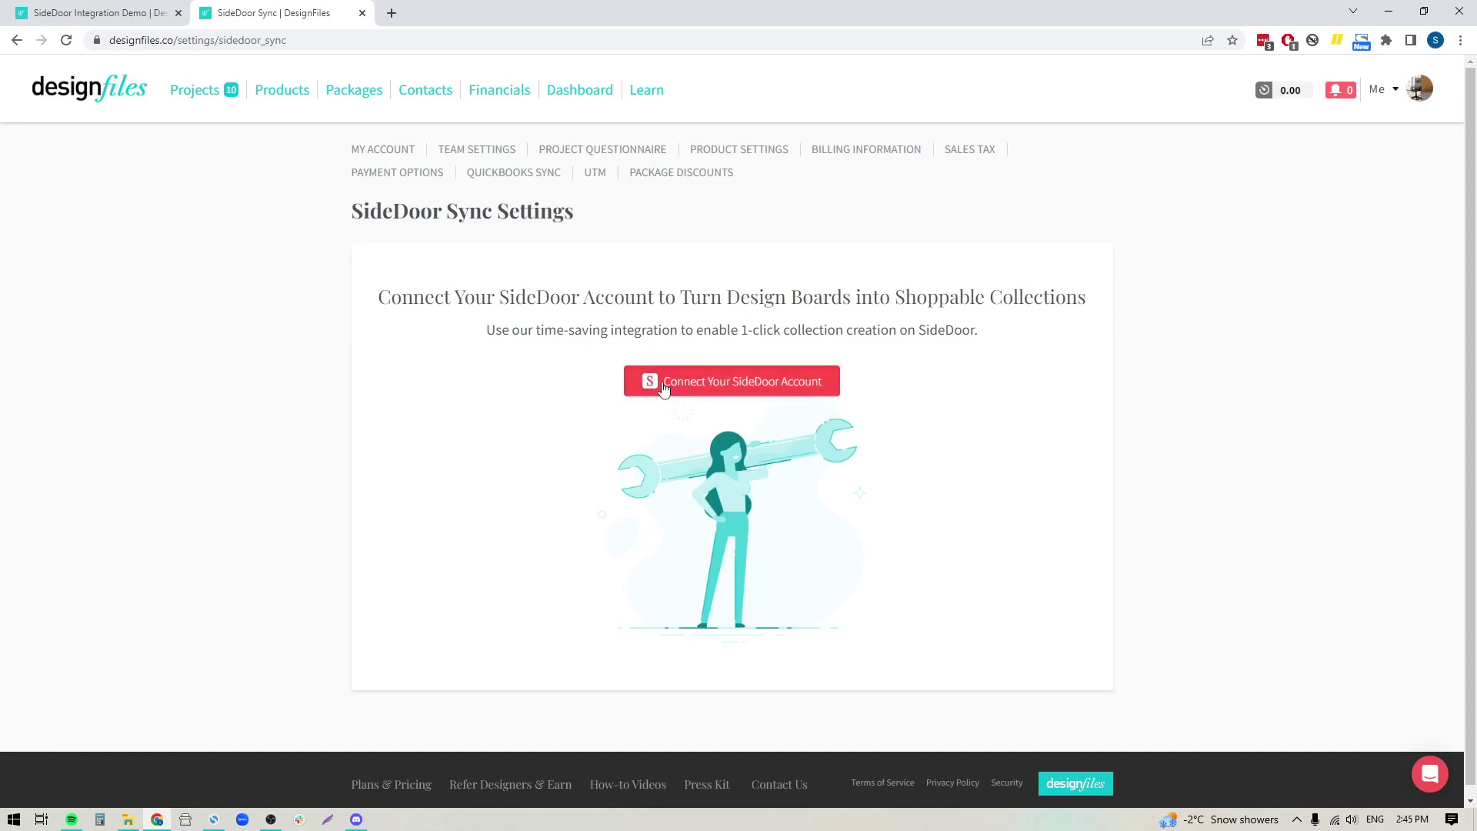
# Connect the SideDoor account, then go back to the My Projects list
pyautogui.click(803, 384)
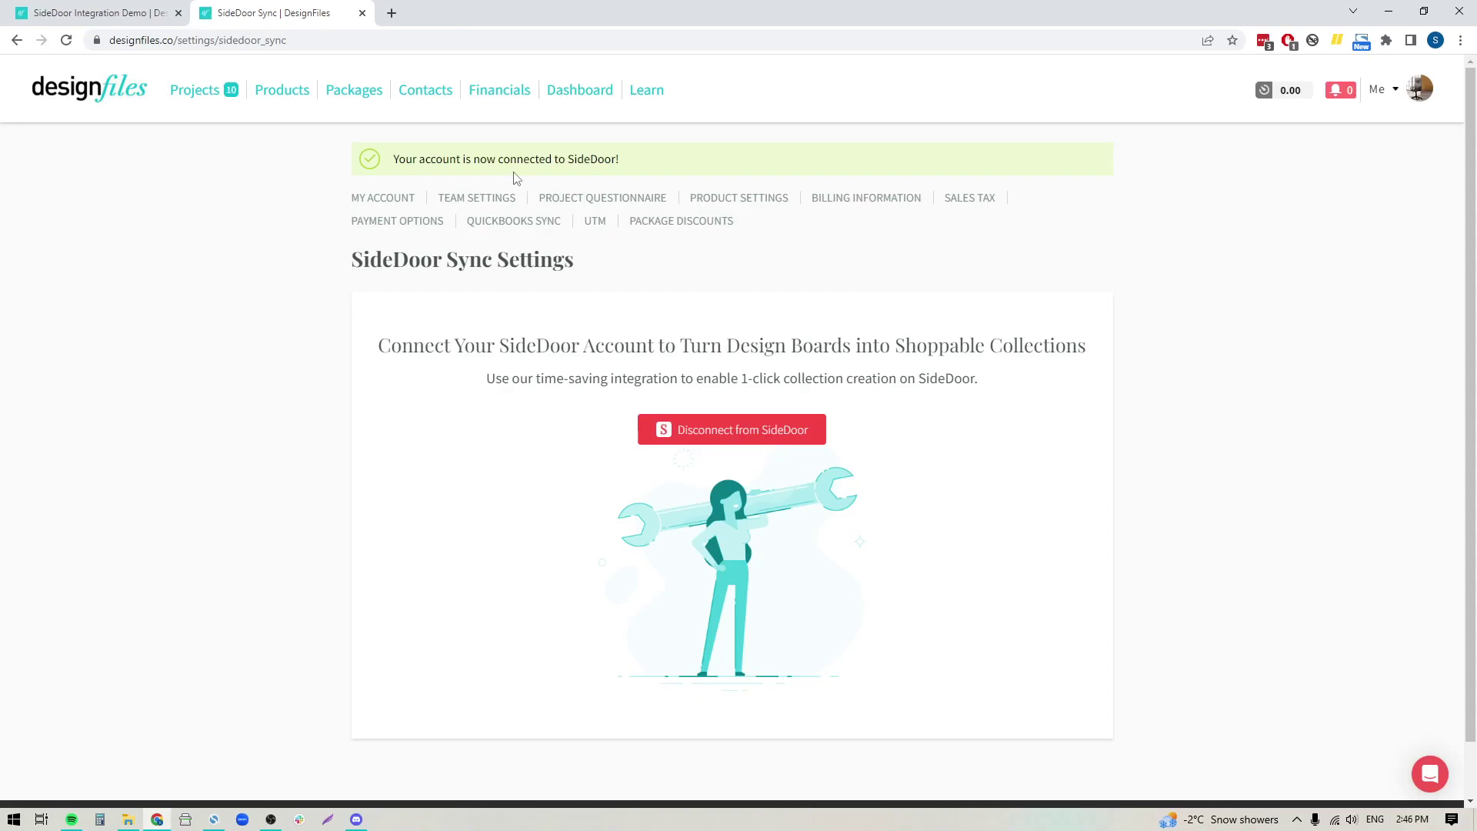
pyautogui.click(197, 91)
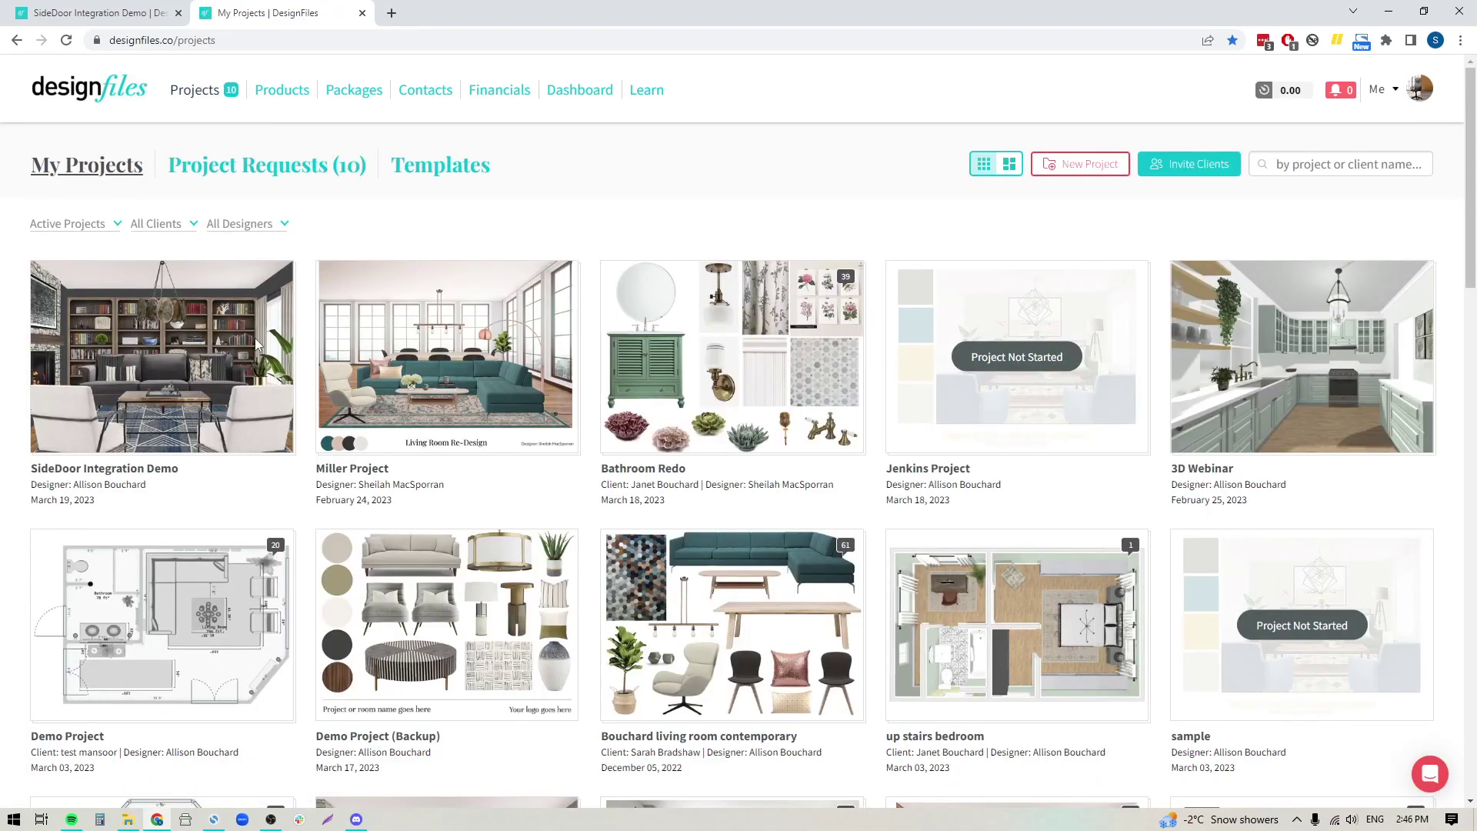
# Open the SideDoor Integration Demo project's first design in the board editor
pyautogui.click(235, 344)
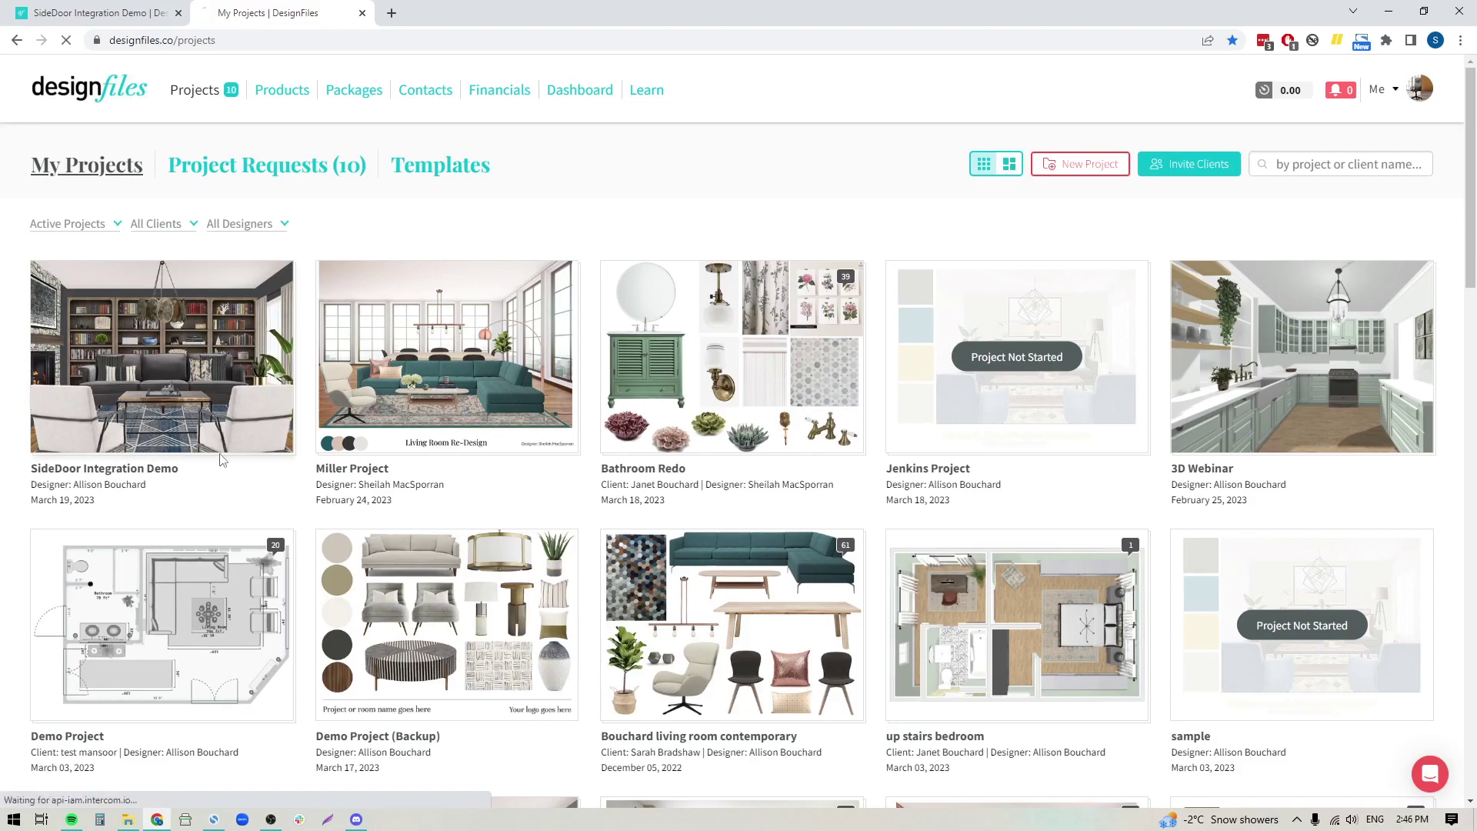
pyautogui.click(462, 293)
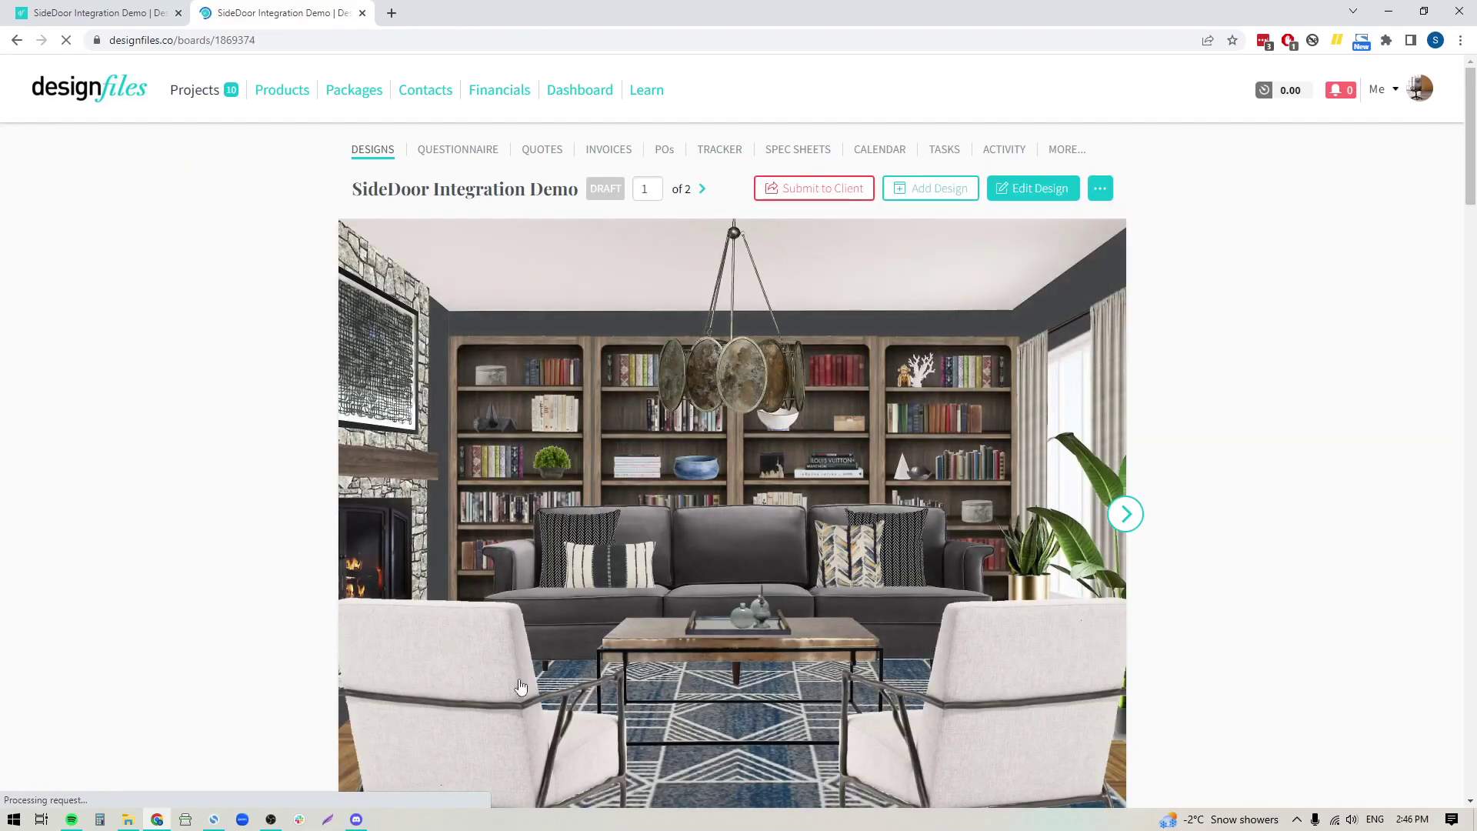
pyautogui.click(1031, 190)
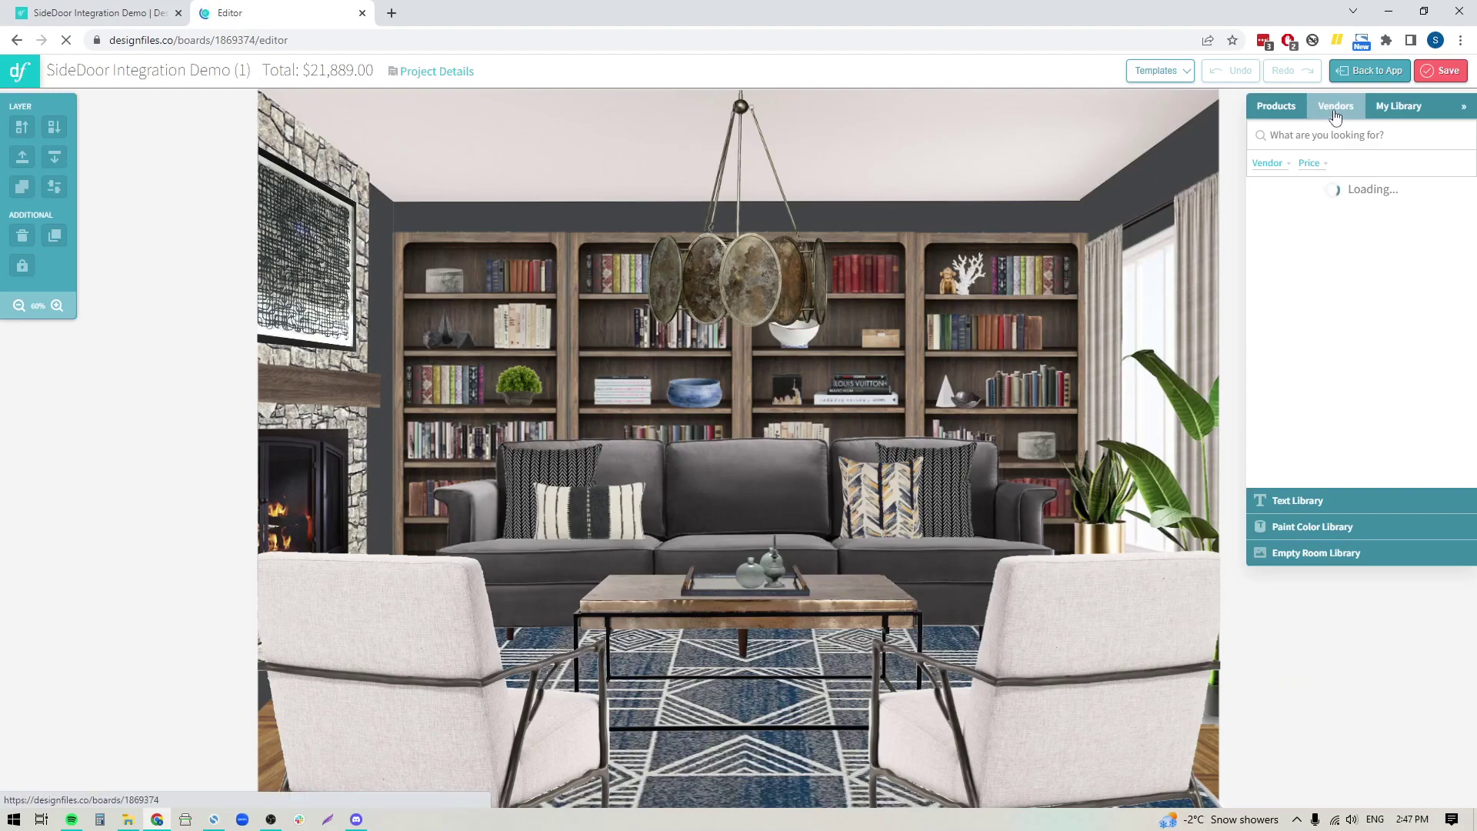
# Show the Vendors list and open SideDoor's product catalogue
pyautogui.click(1335, 114)
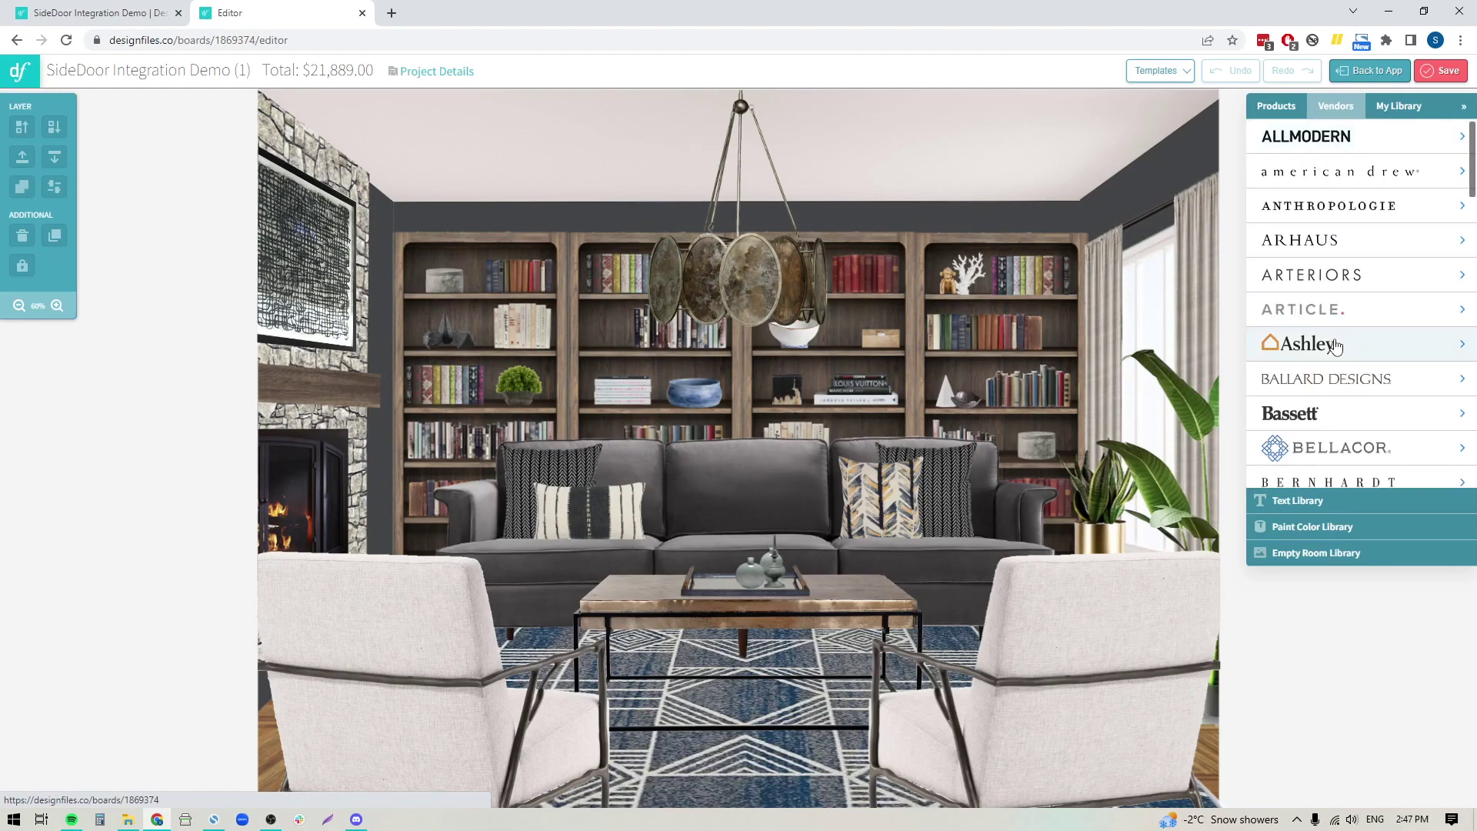
pyautogui.scroll(-4, 1354, 314)
pyautogui.scroll(-6, 1358, 314)
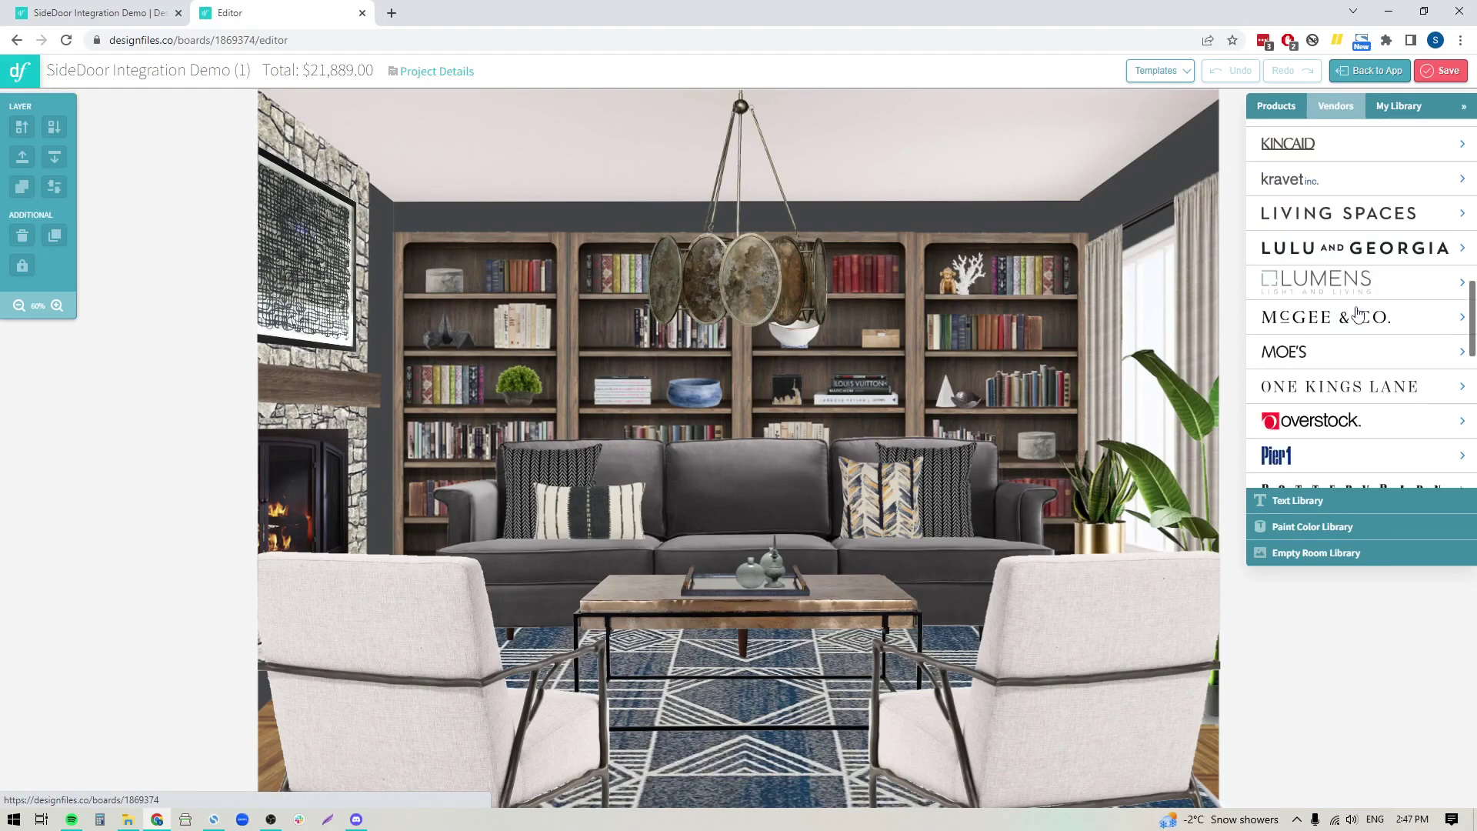
pyautogui.scroll(-1, 1359, 314)
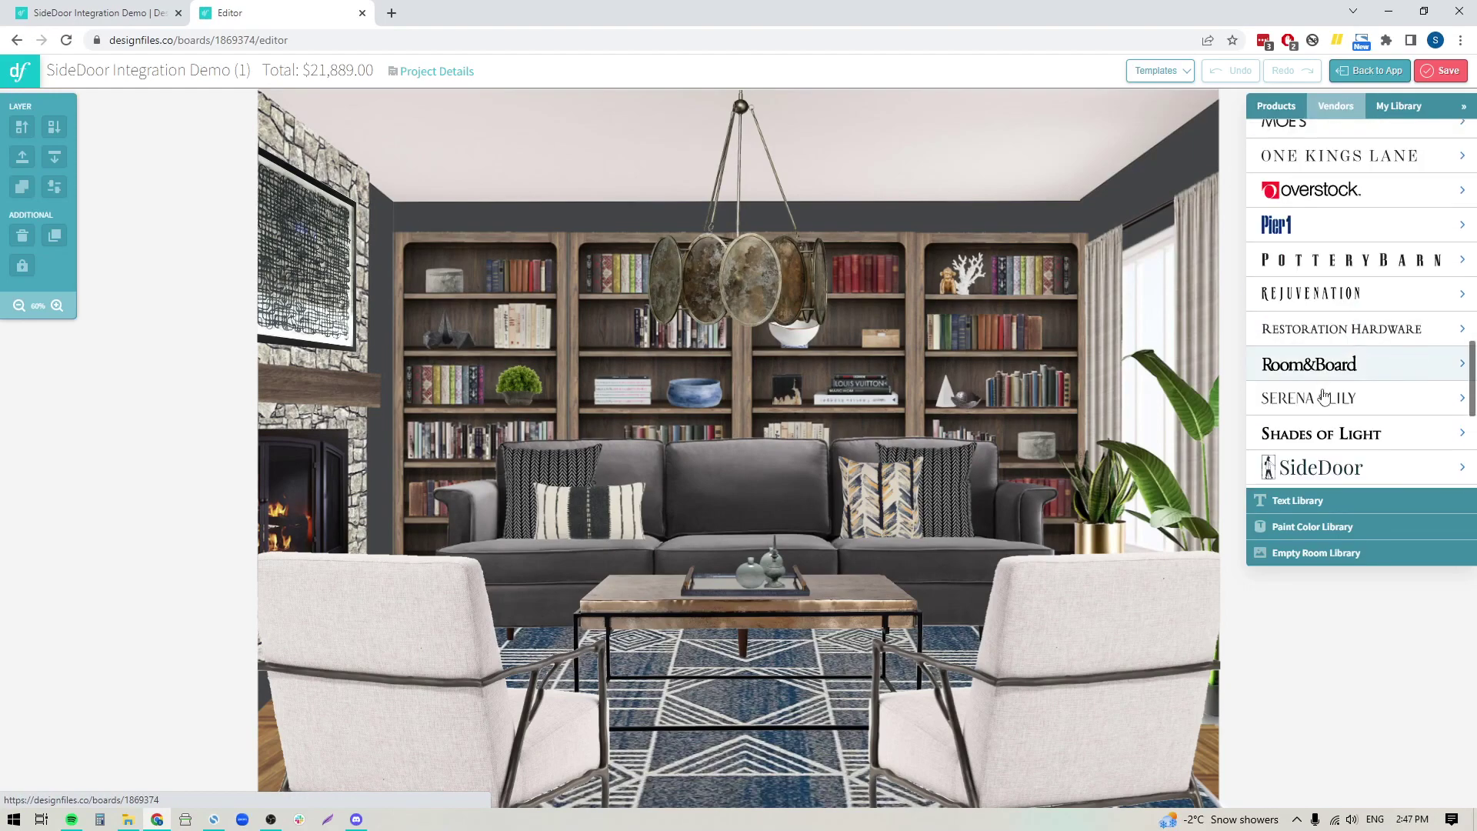
pyautogui.click(1308, 469)
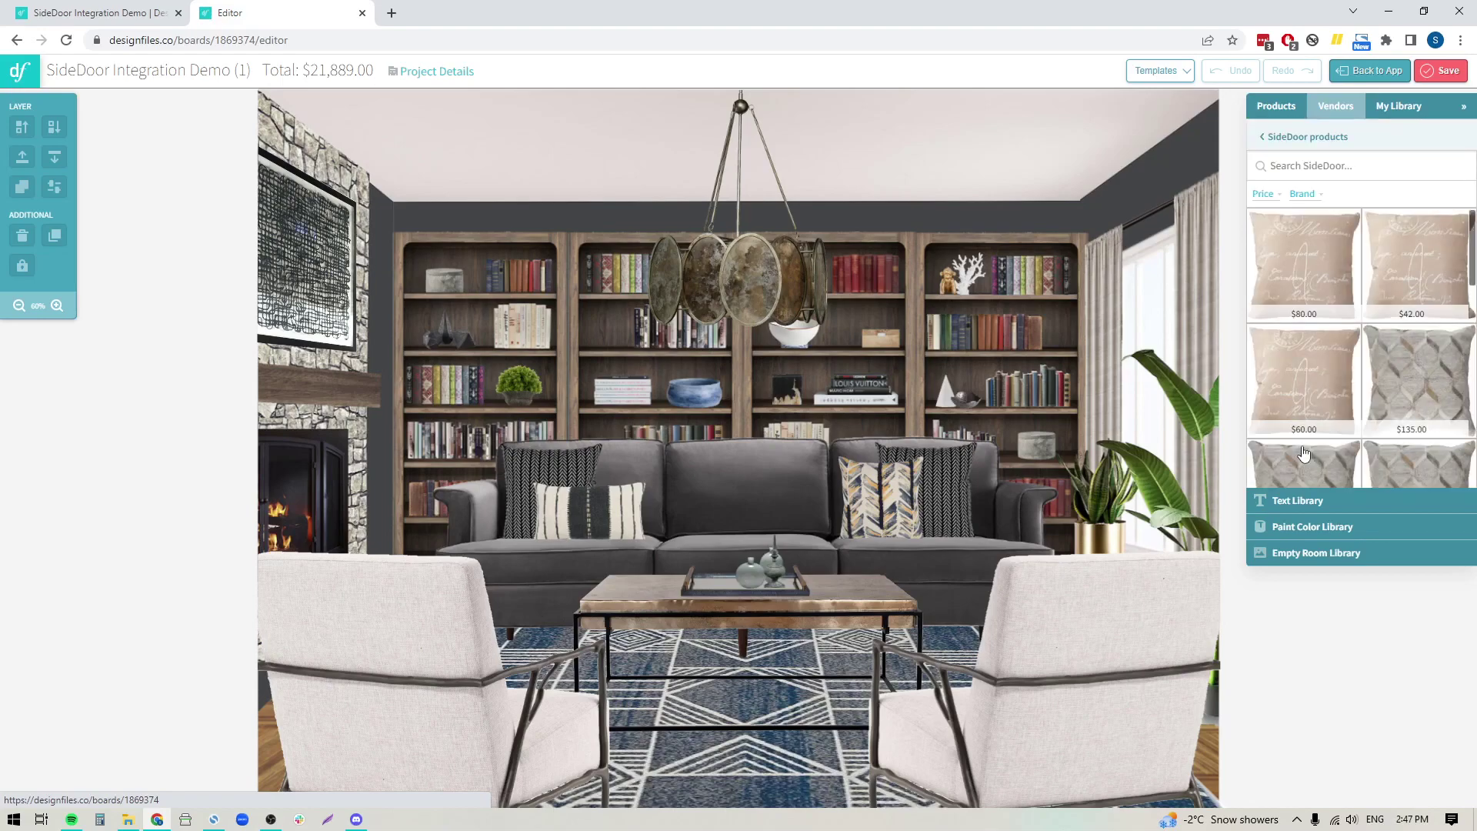
# Try a 'sofa' search in the SideDoor products, then clear it
pyautogui.click(1304, 166)
pyautogui.write('sofa')
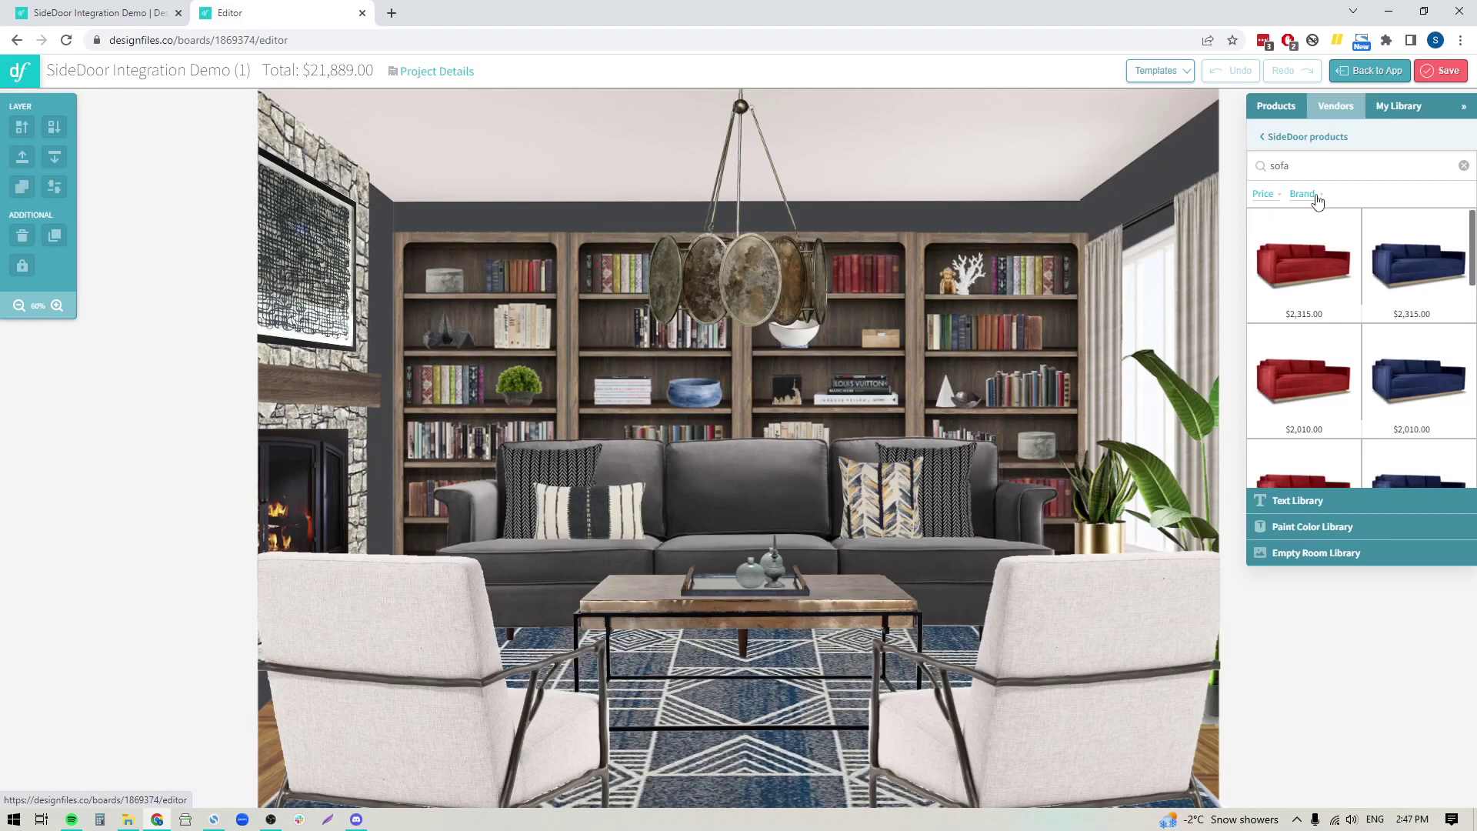
pyautogui.click(1464, 166)
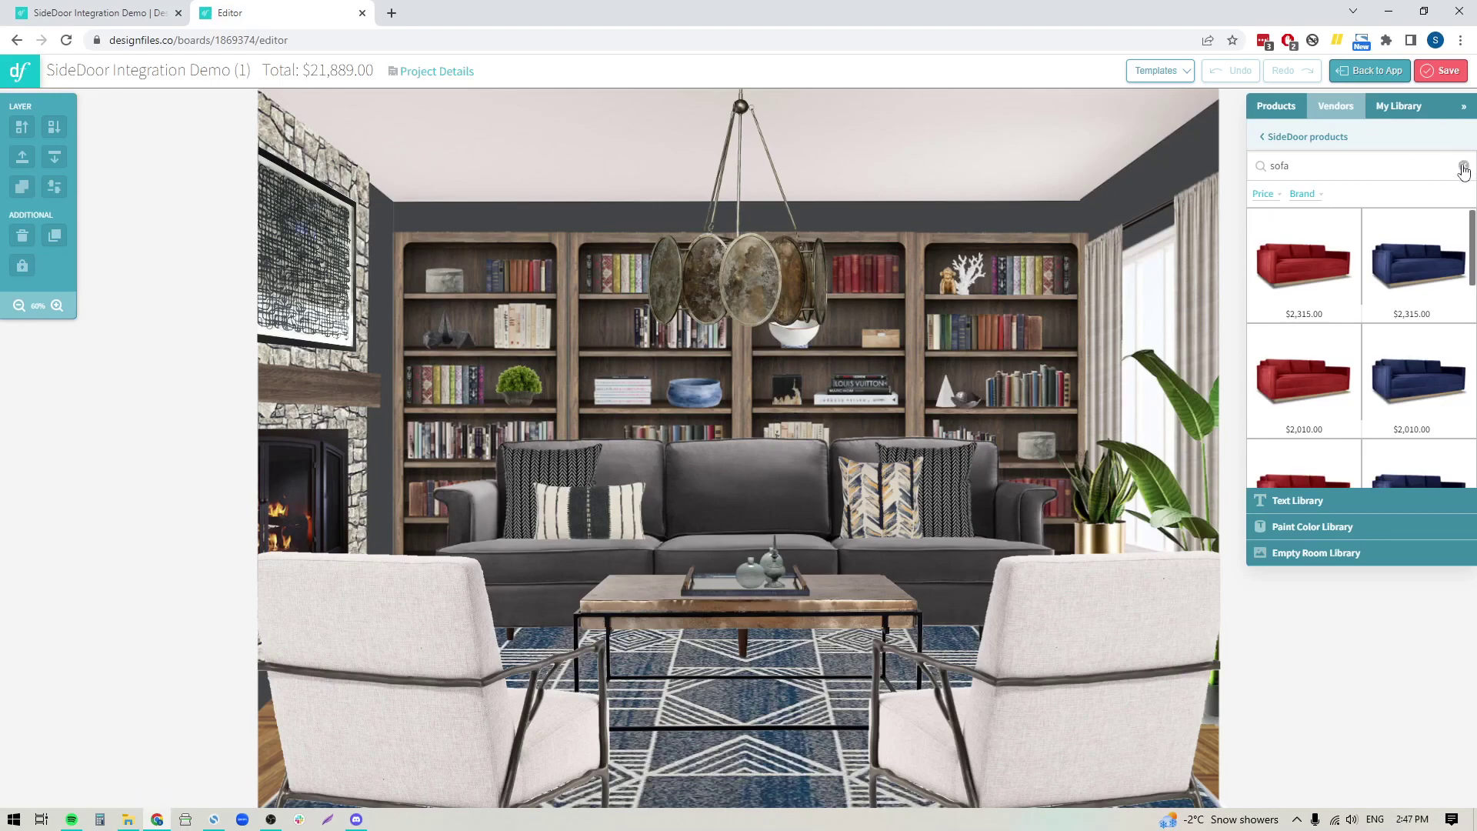
# Pick Aidan Gray Living from the Brand dropdown to filter the SideDoor catalogue
pyautogui.click(1316, 196)
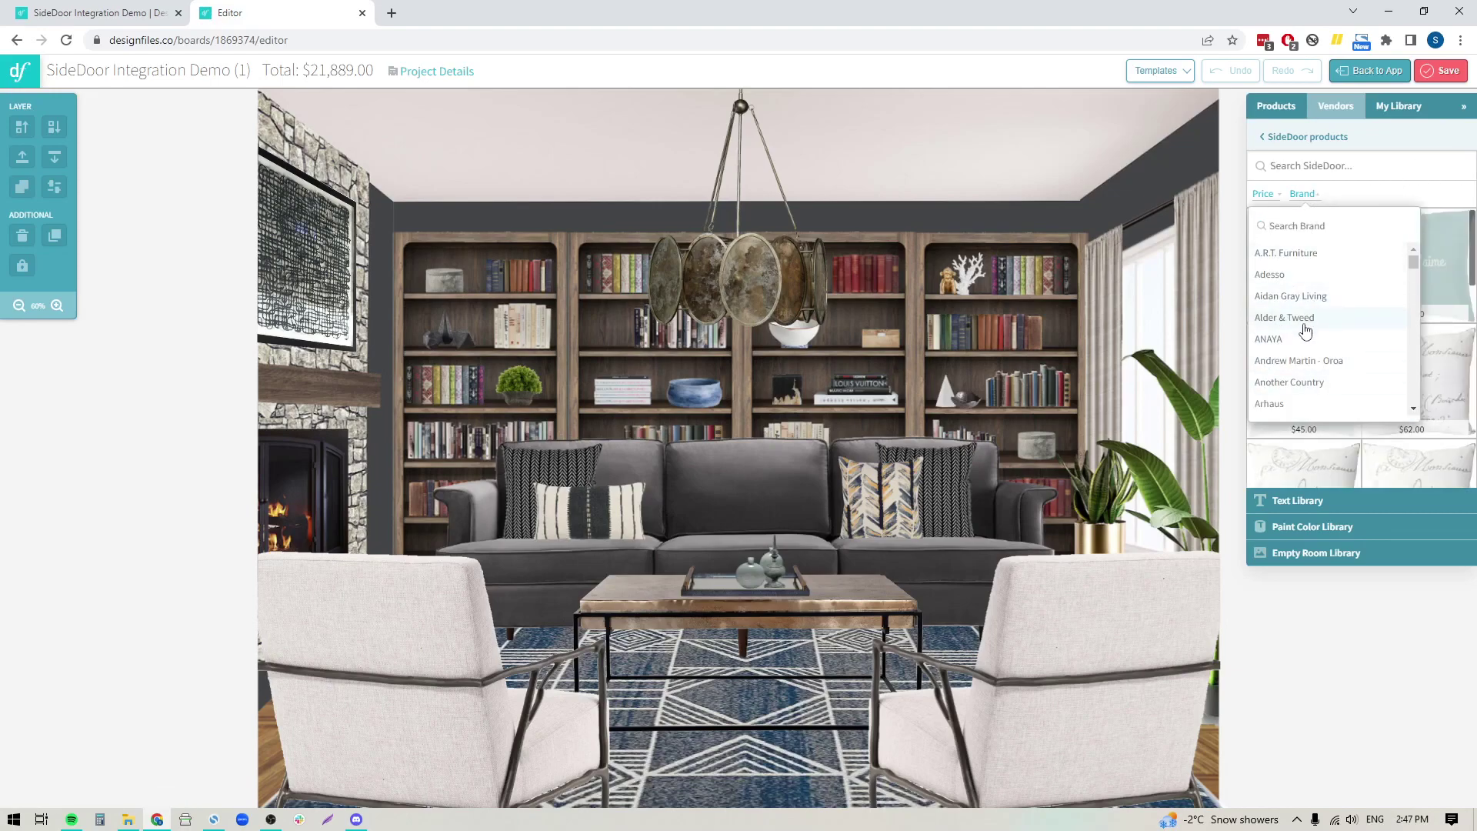
pyautogui.scroll(-5, 1306, 329)
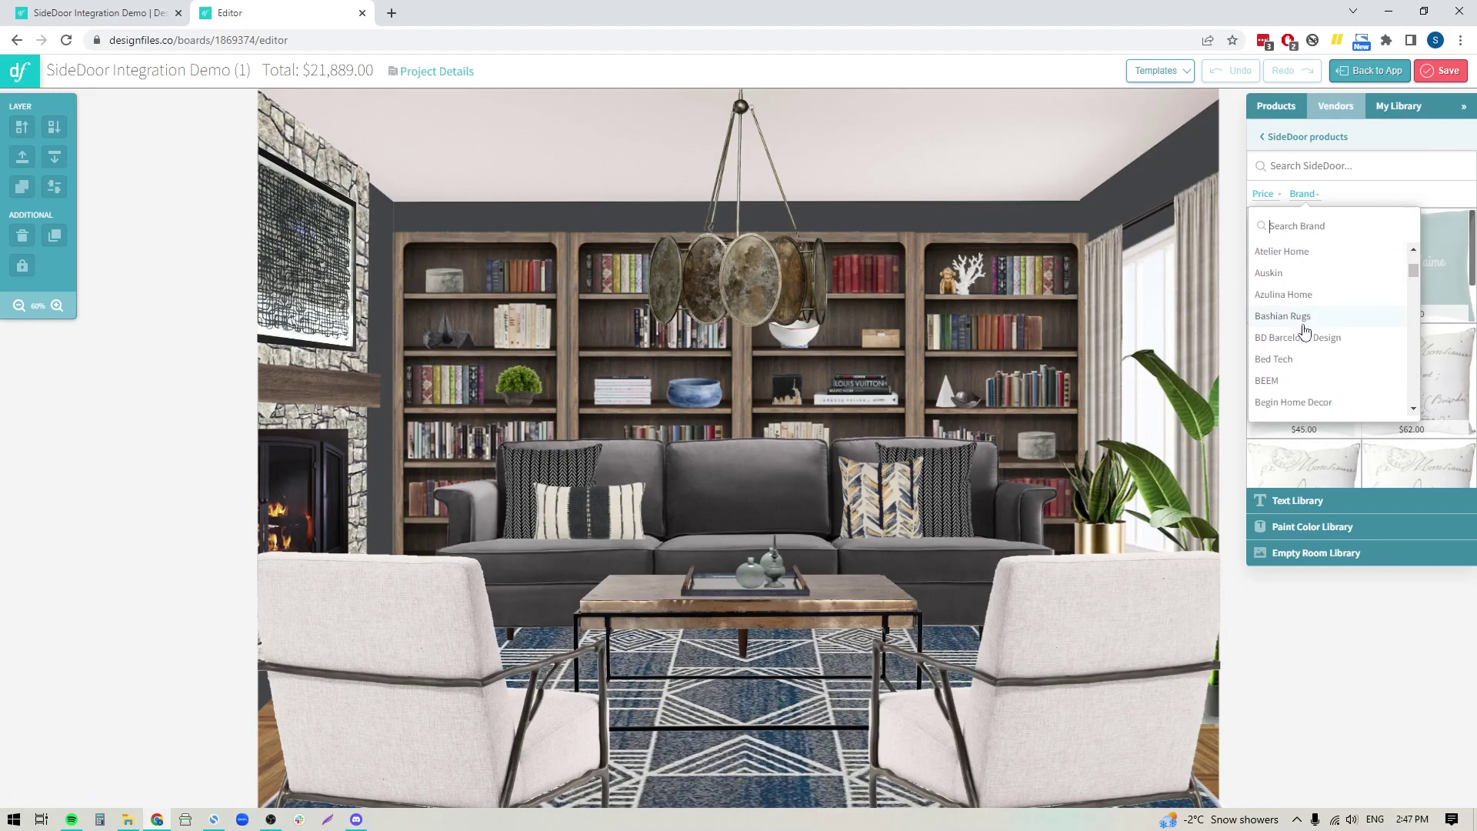
pyautogui.scroll(-4, 1306, 329)
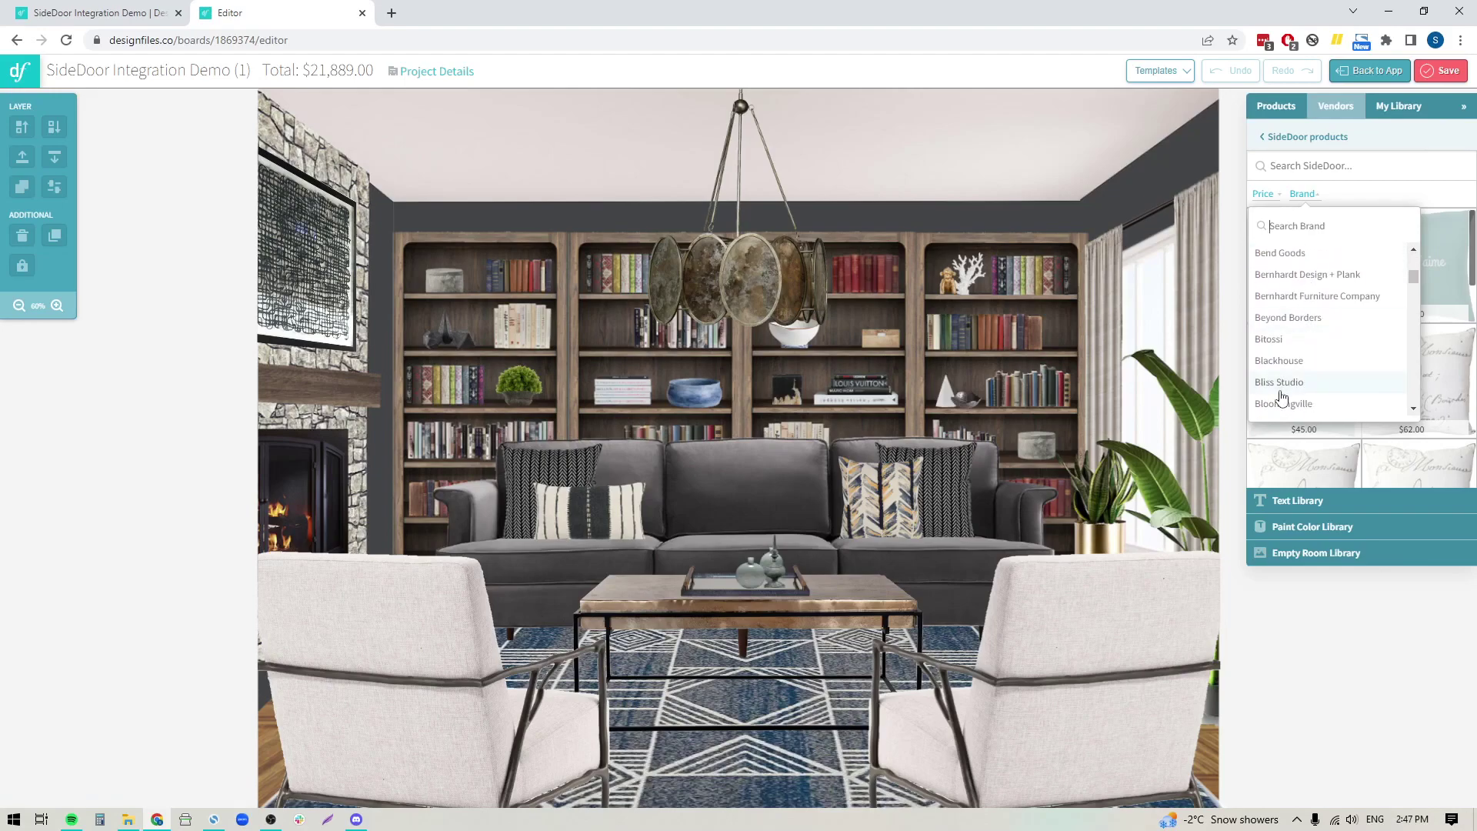
pyautogui.scroll(9, 1281, 396)
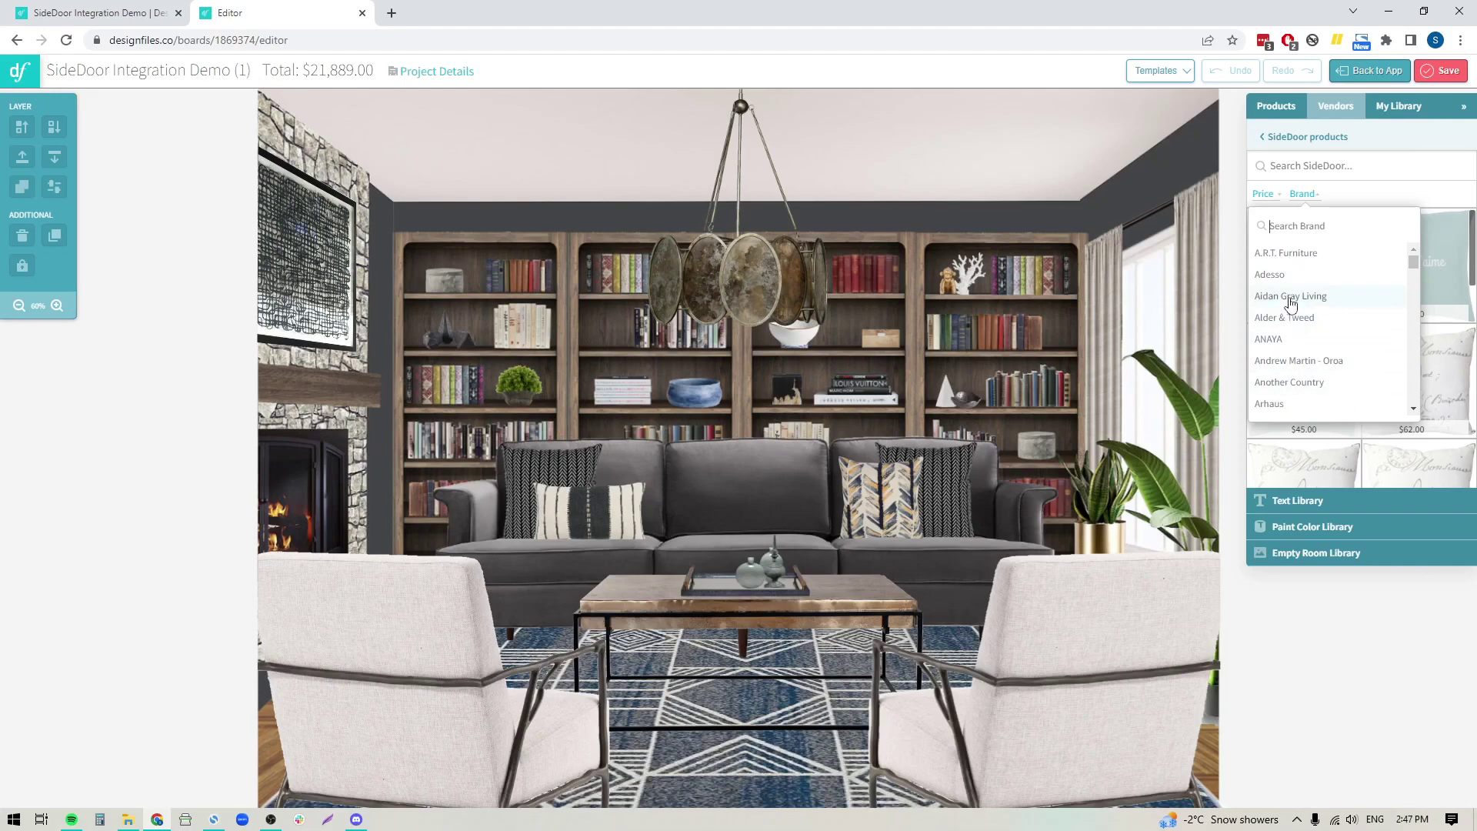
pyautogui.click(1292, 298)
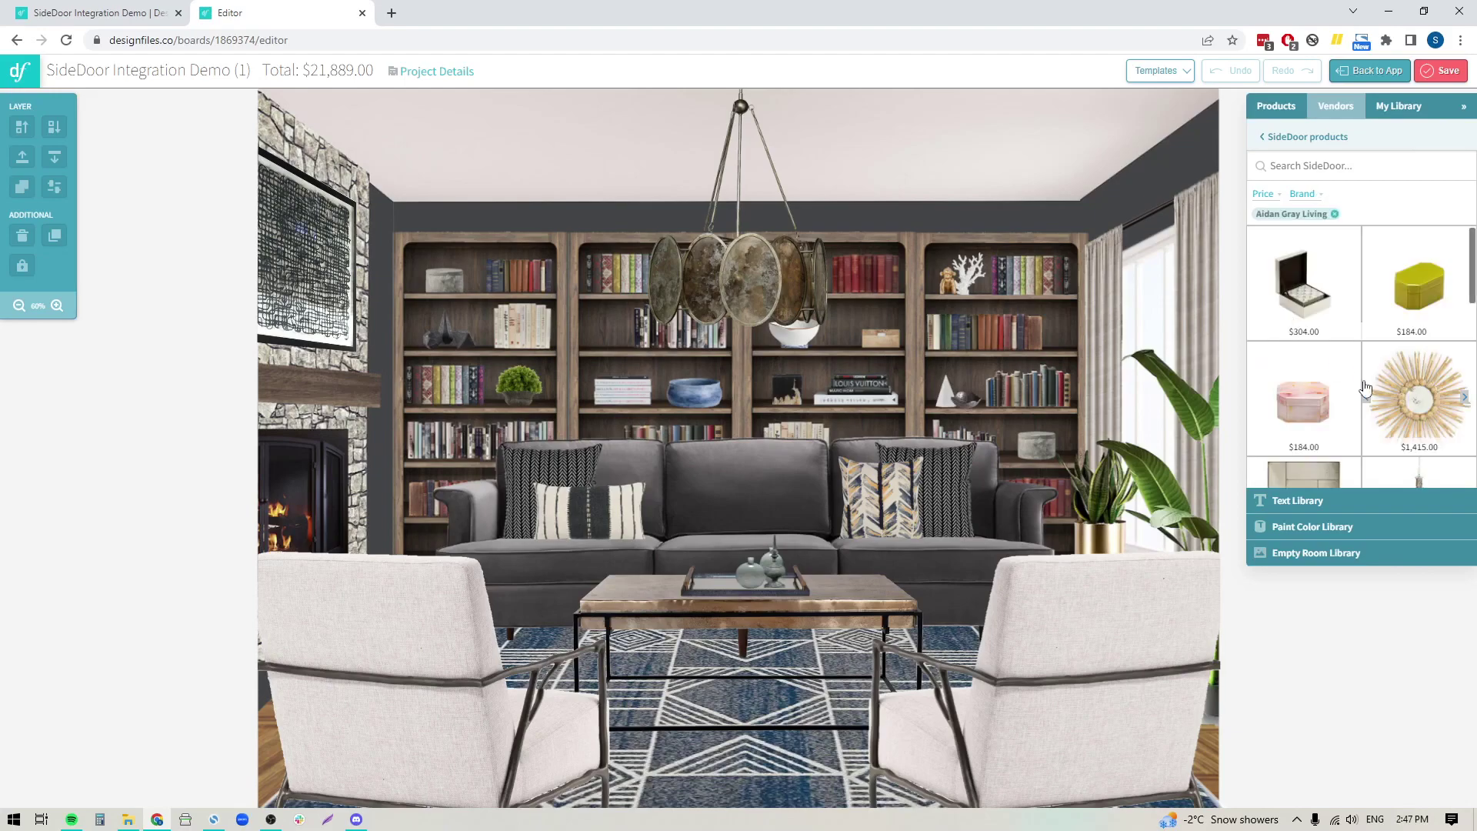
# Place, shrink and reposition the Brass Laura Mirror, delete it, then save and return to the board
pyautogui.scroll(-4, 1366, 389)
pyautogui.moveTo(1416, 323); pyautogui.dragTo(622, 394)
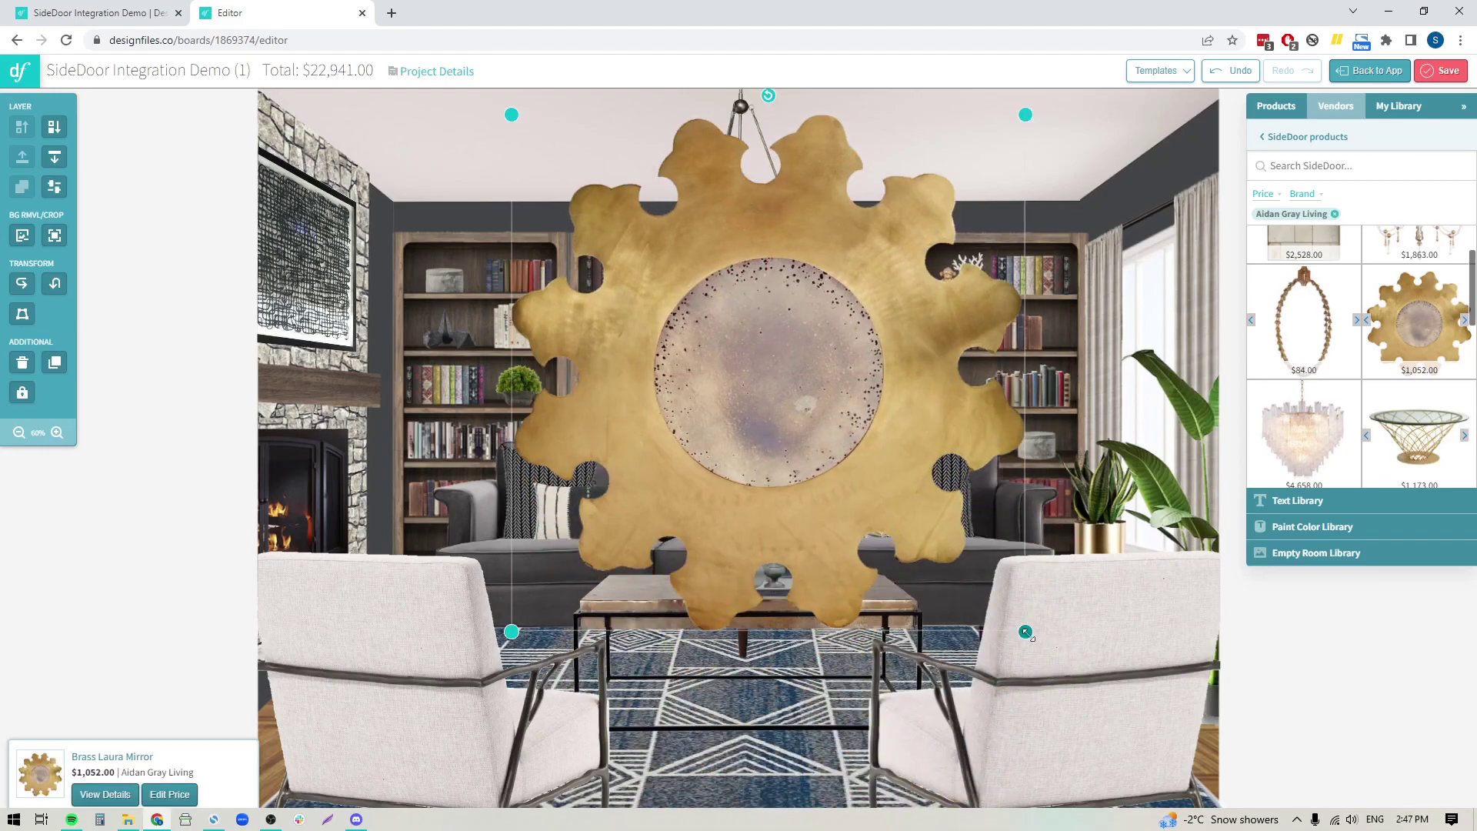
pyautogui.moveTo(1026, 632); pyautogui.dragTo(647, 252)
pyautogui.moveTo(597, 186); pyautogui.dragTo(627, 279)
pyautogui.press('Delete')
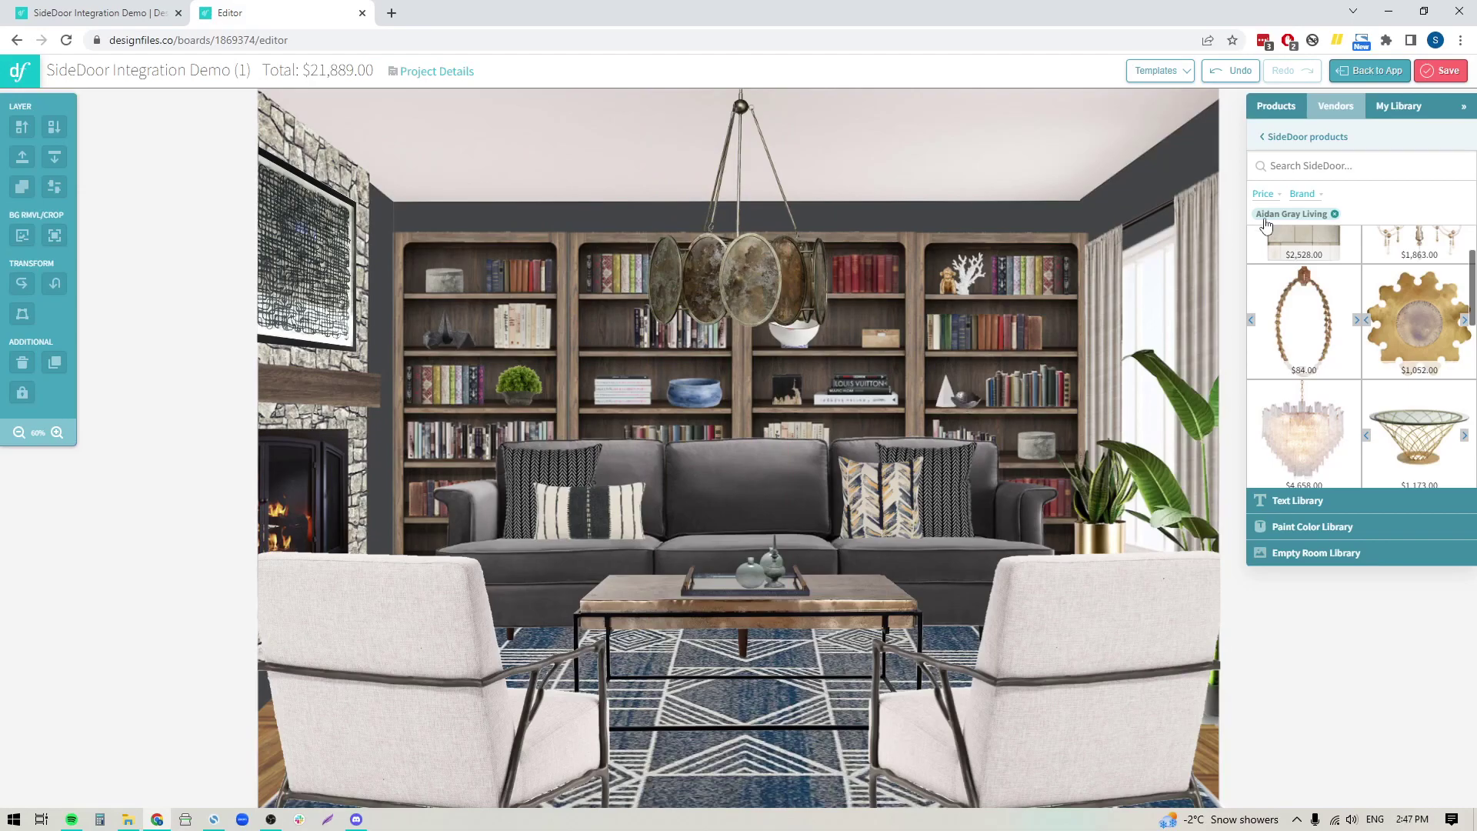
pyautogui.click(1444, 77)
pyautogui.click(1368, 74)
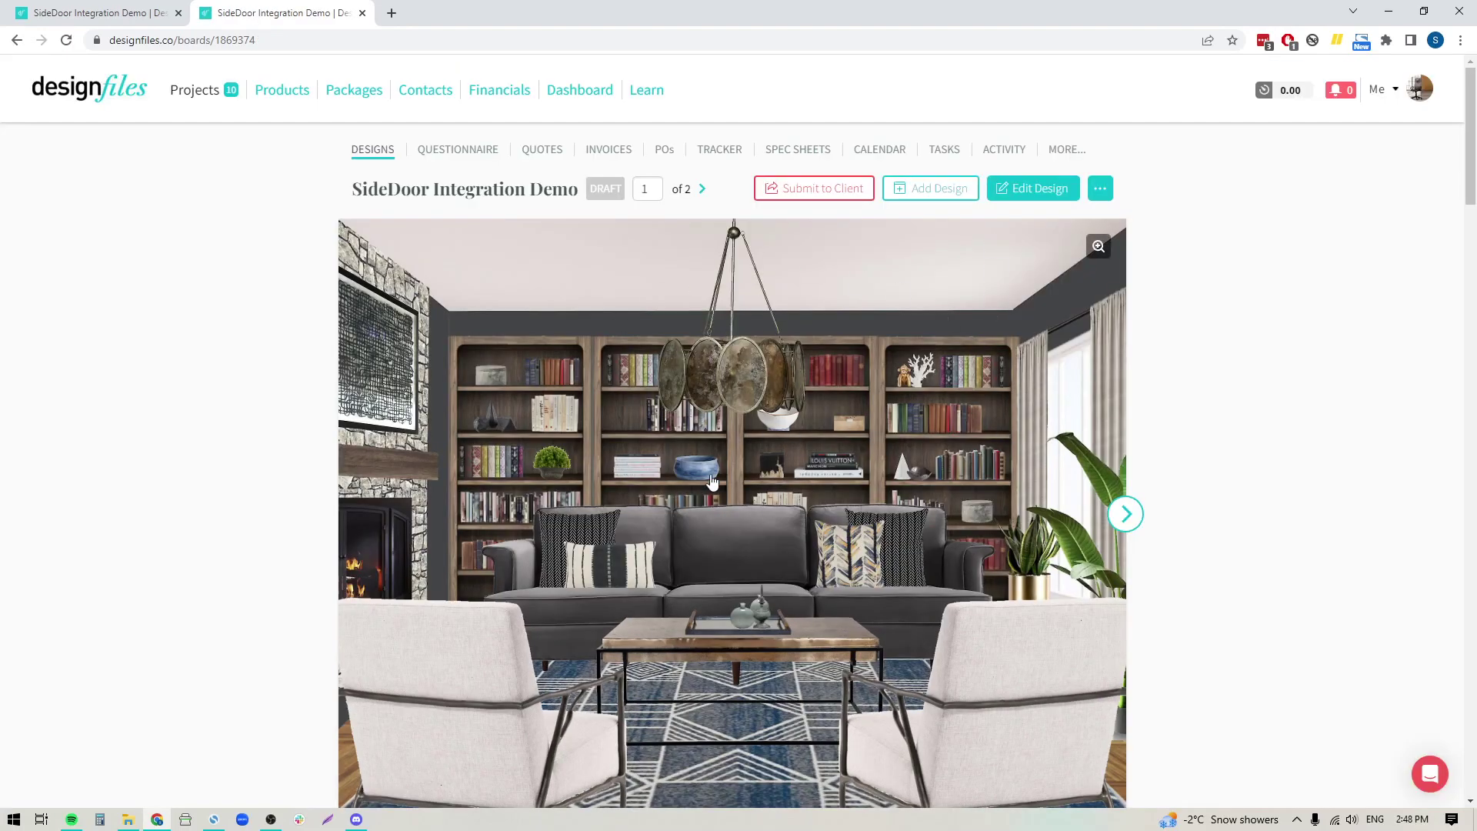
# Scroll down to the $21,889.00 Product List and back up to the 23-product SideDoor banner
pyautogui.scroll(-12, 712, 481)
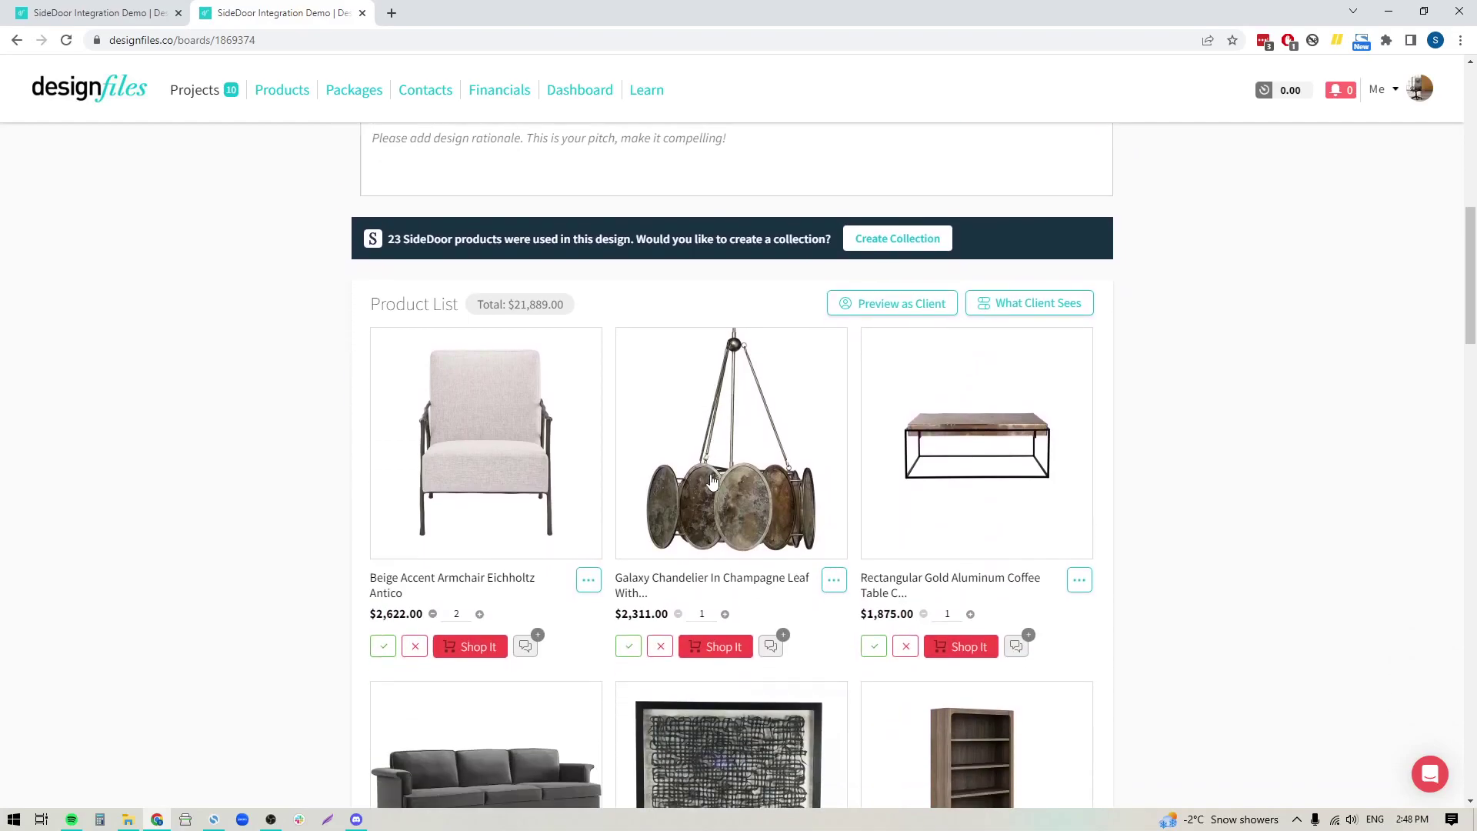
pyautogui.scroll(-3, 712, 481)
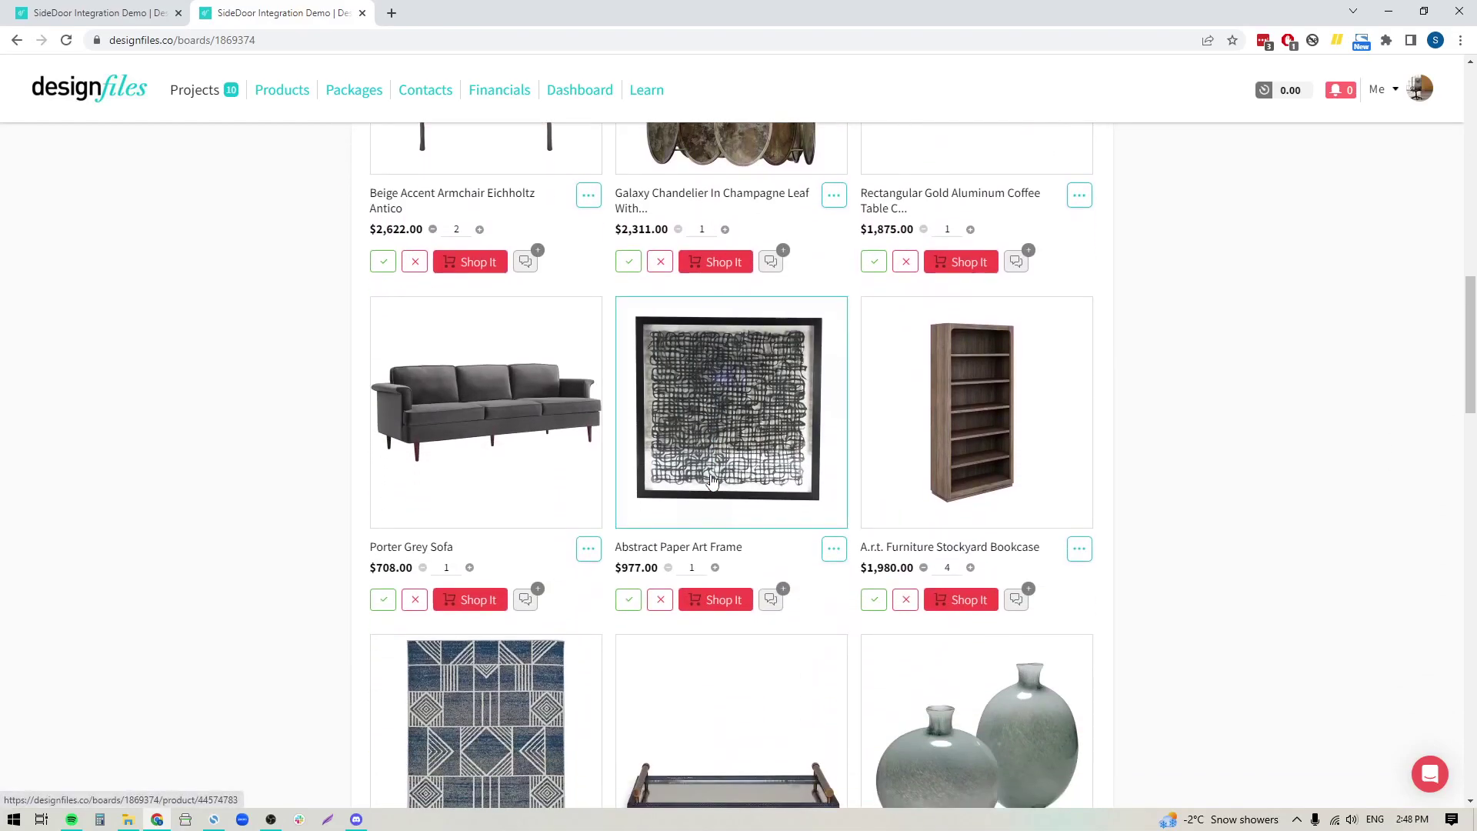
pyautogui.scroll(6, 668, 409)
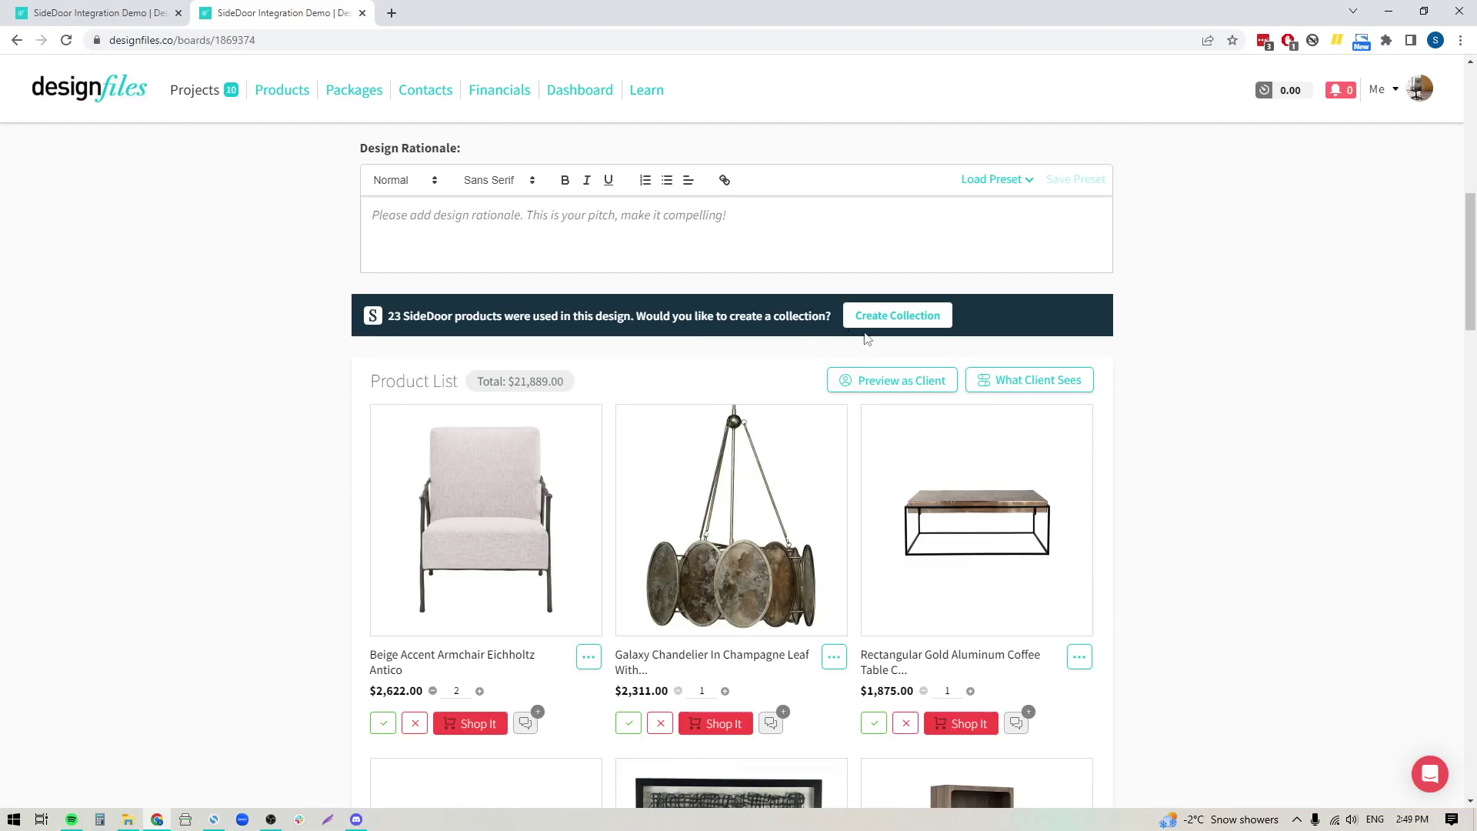
# Name the new SideDoor collection 'Sample Collection', set it to Public, and create it
pyautogui.click(903, 317)
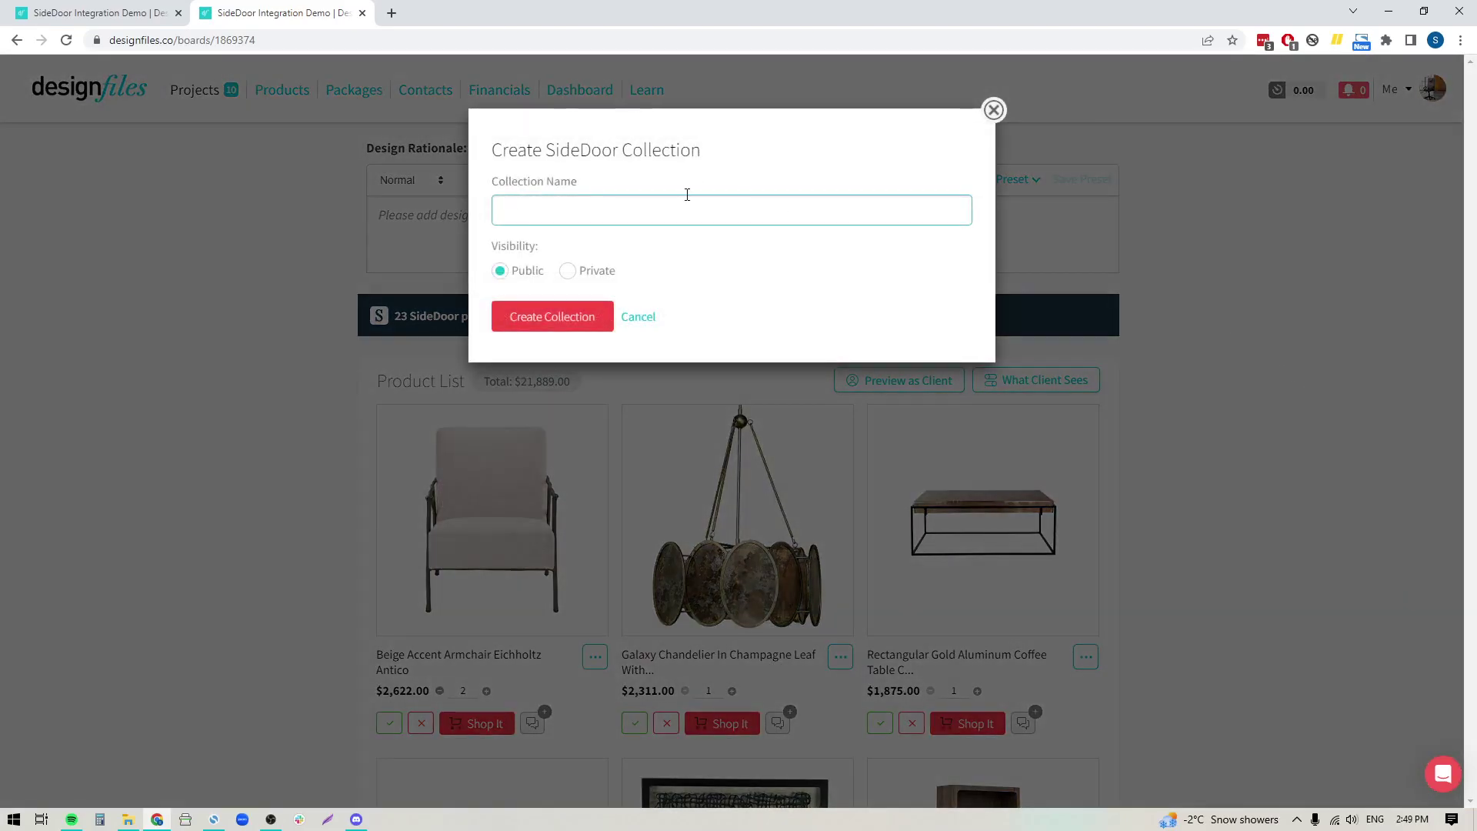
pyautogui.write('Sample Collection')
pyautogui.click(567, 274)
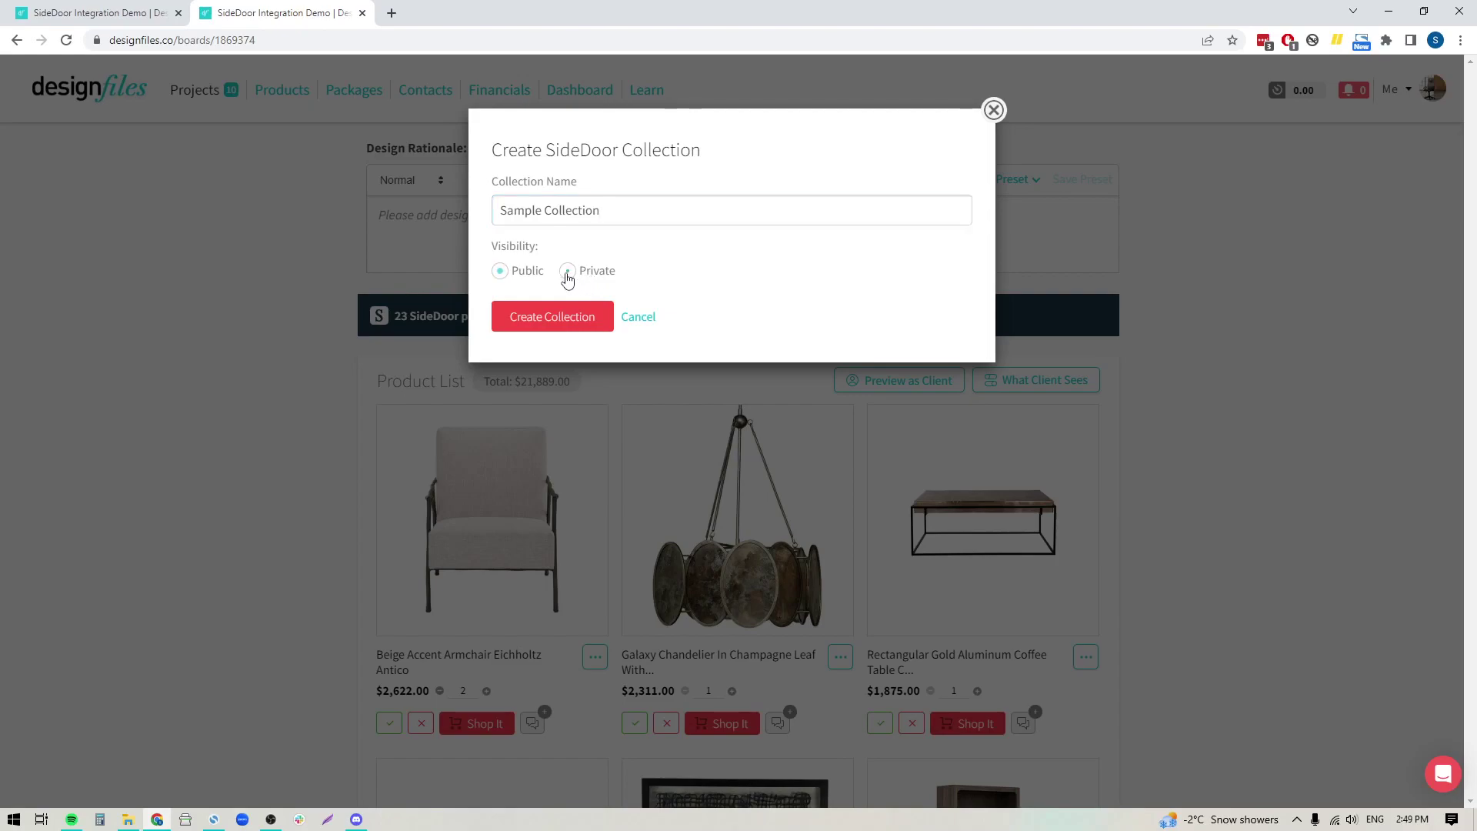
pyautogui.click(500, 271)
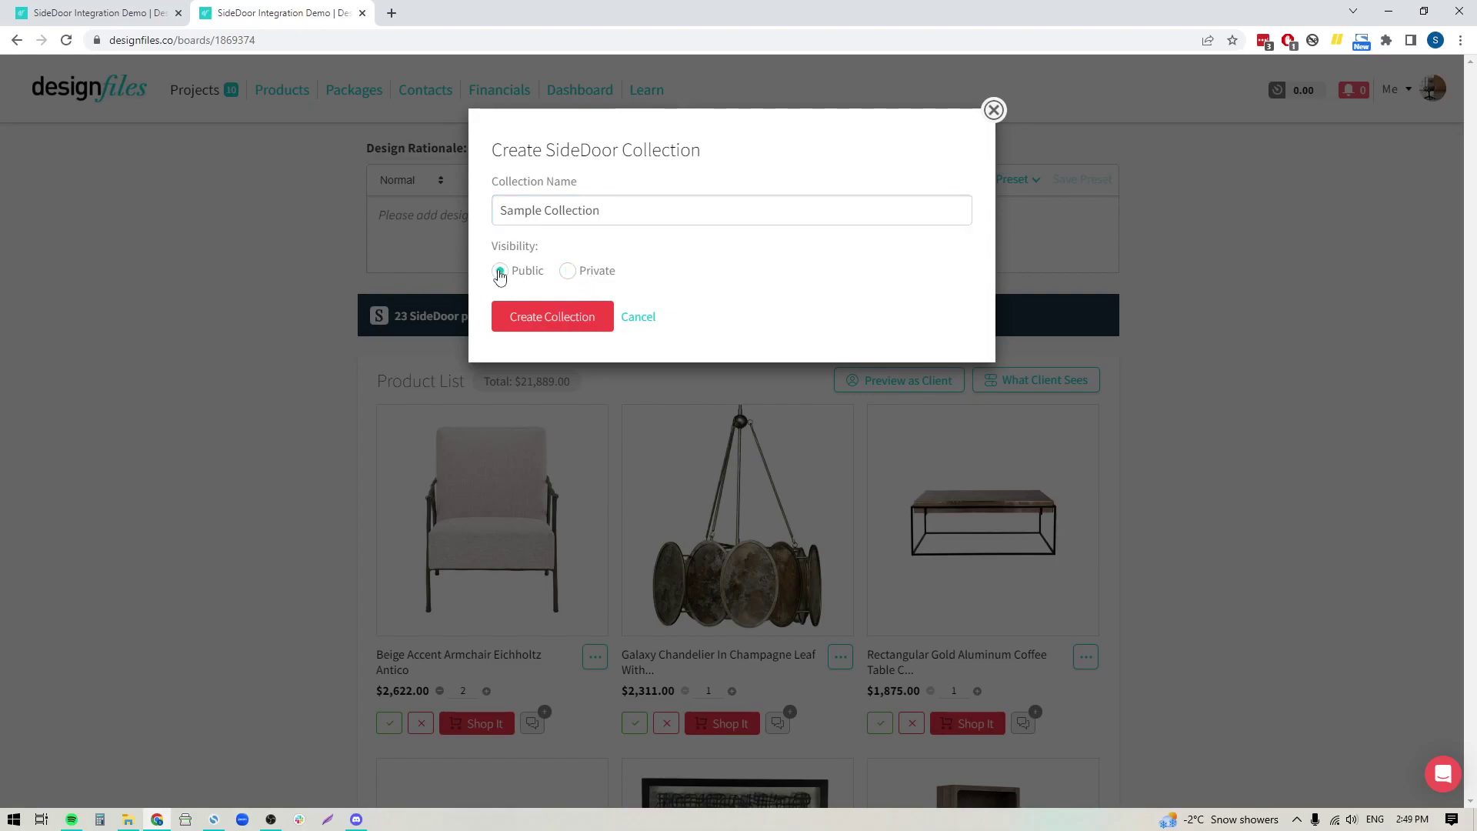
pyautogui.click(560, 317)
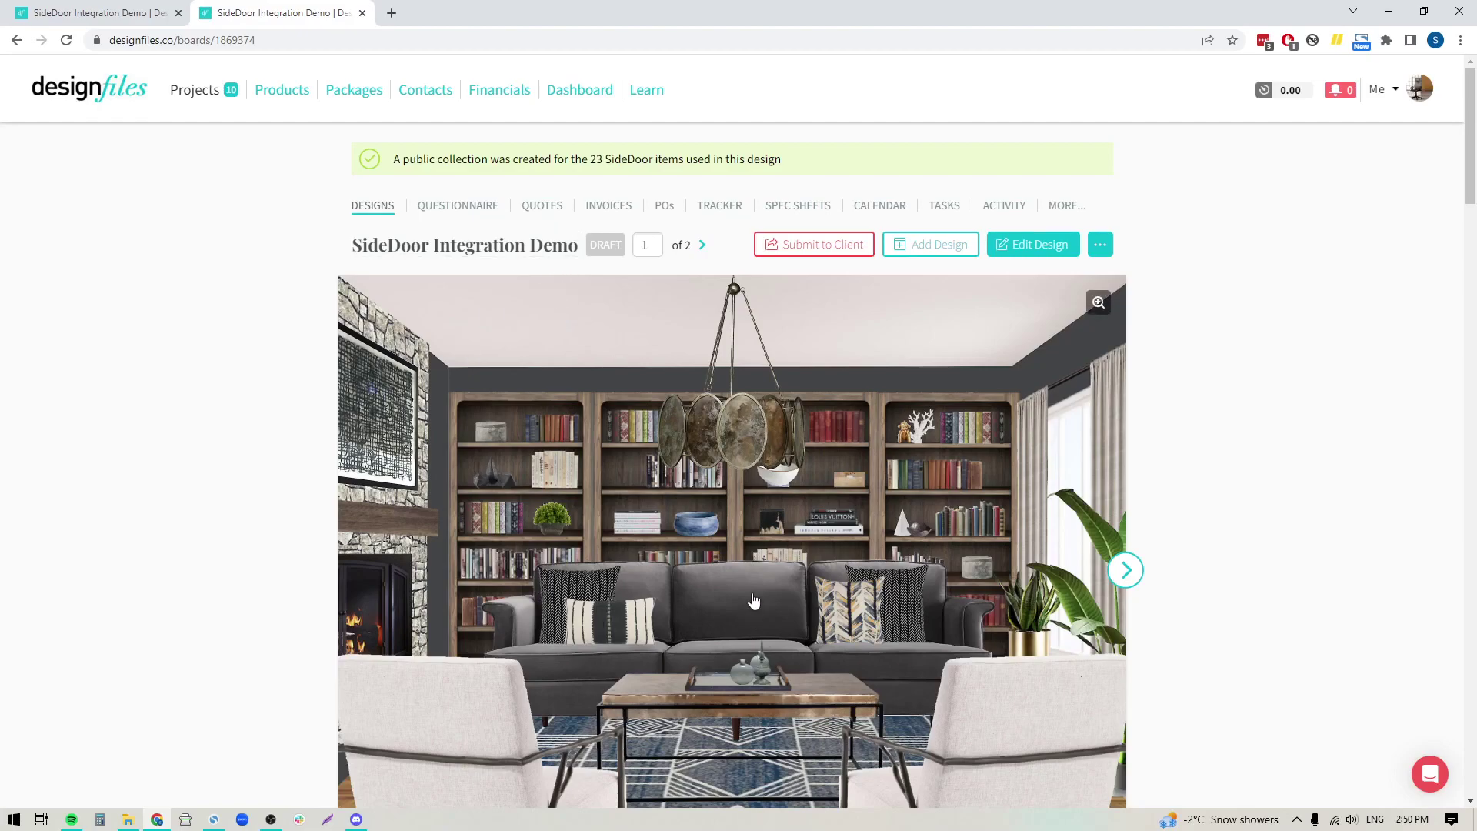
# Scroll down the DesignFiles board to the $21,889.00 Product List showing the Beige Accent Armchair
pyautogui.scroll(-1, 770, 600)
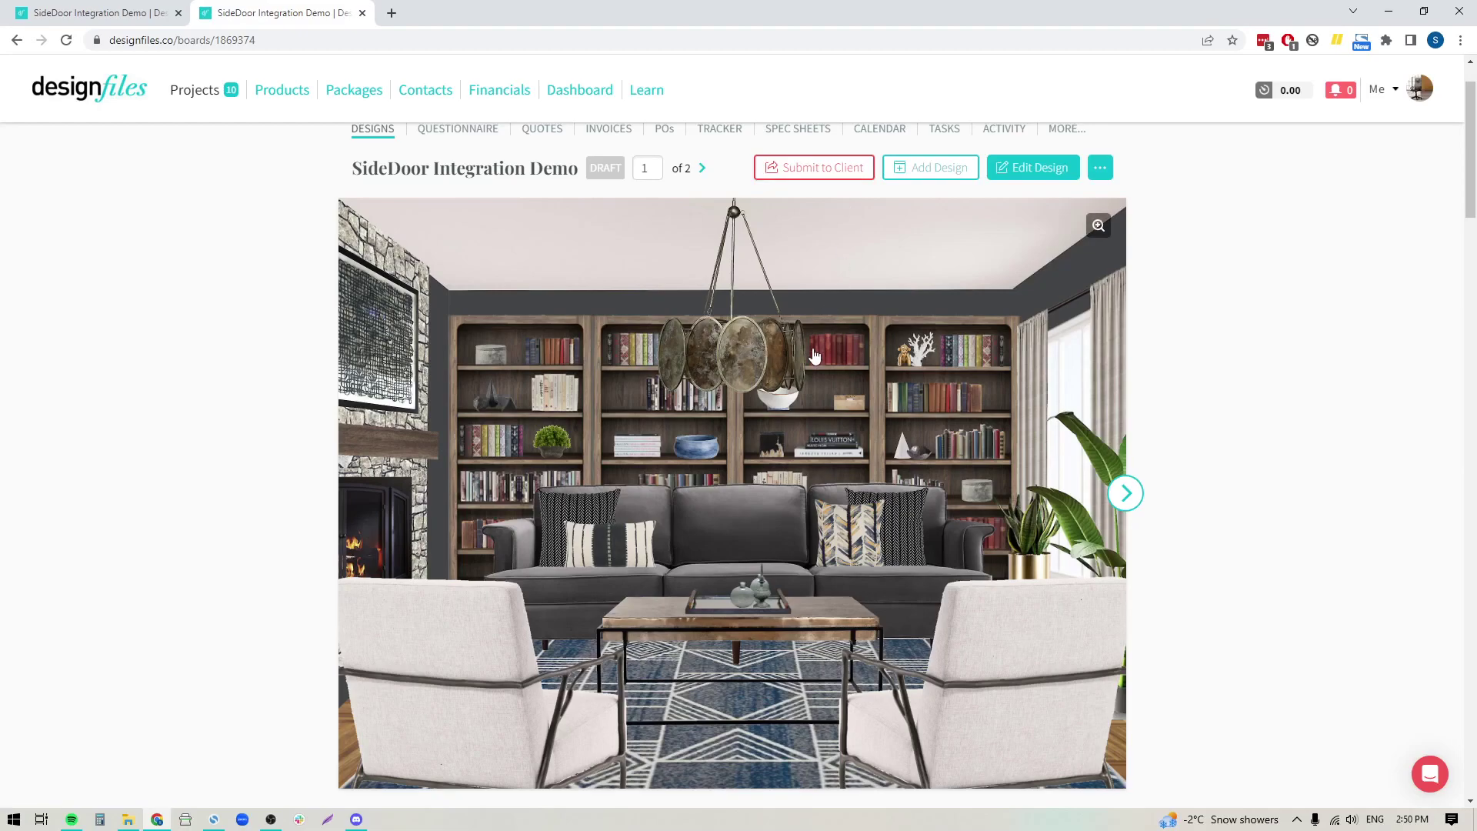
pyautogui.scroll(-3, 764, 587)
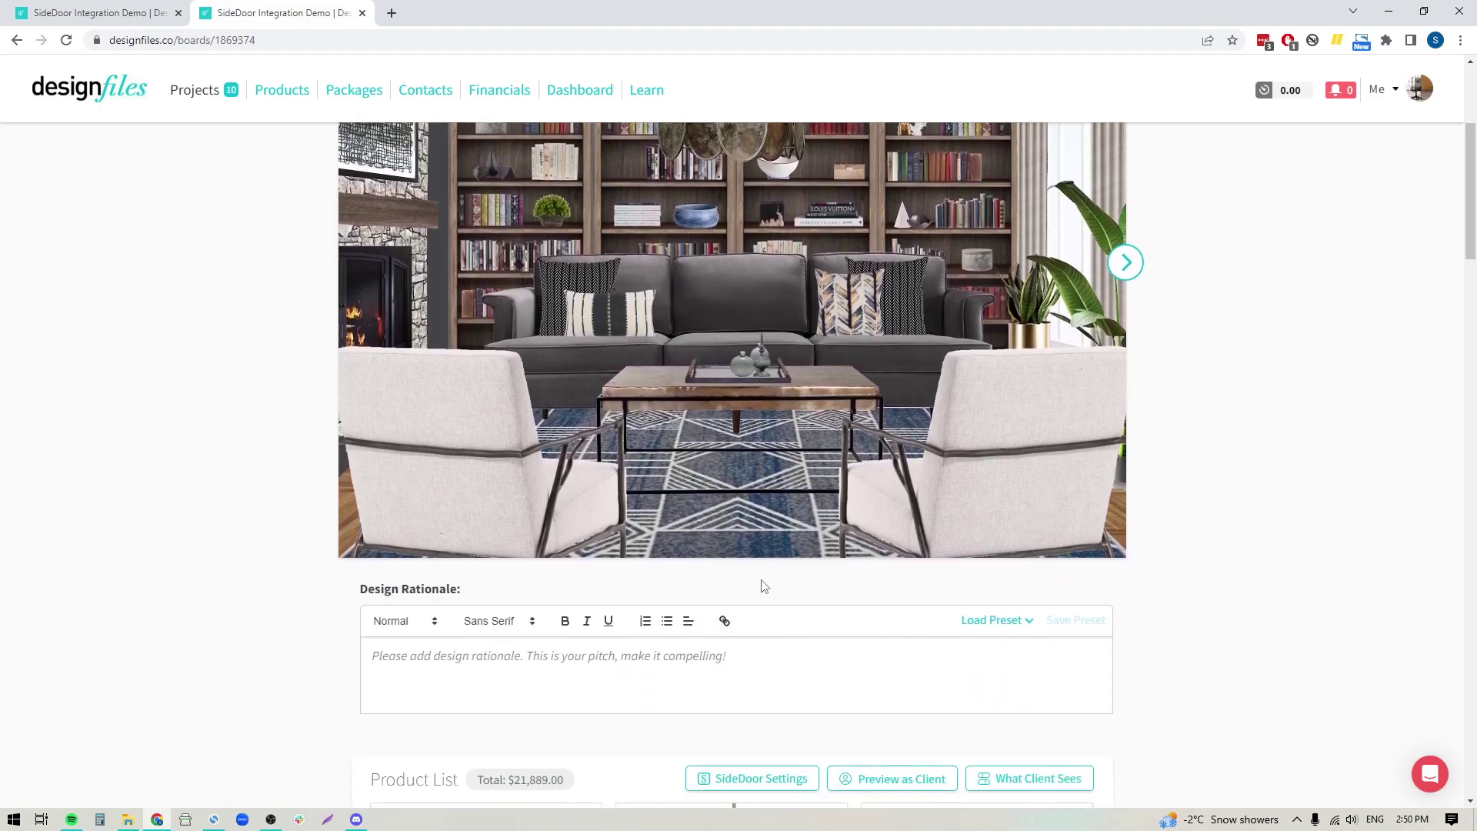
pyautogui.scroll(-8, 764, 587)
pyautogui.scroll(1, 760, 546)
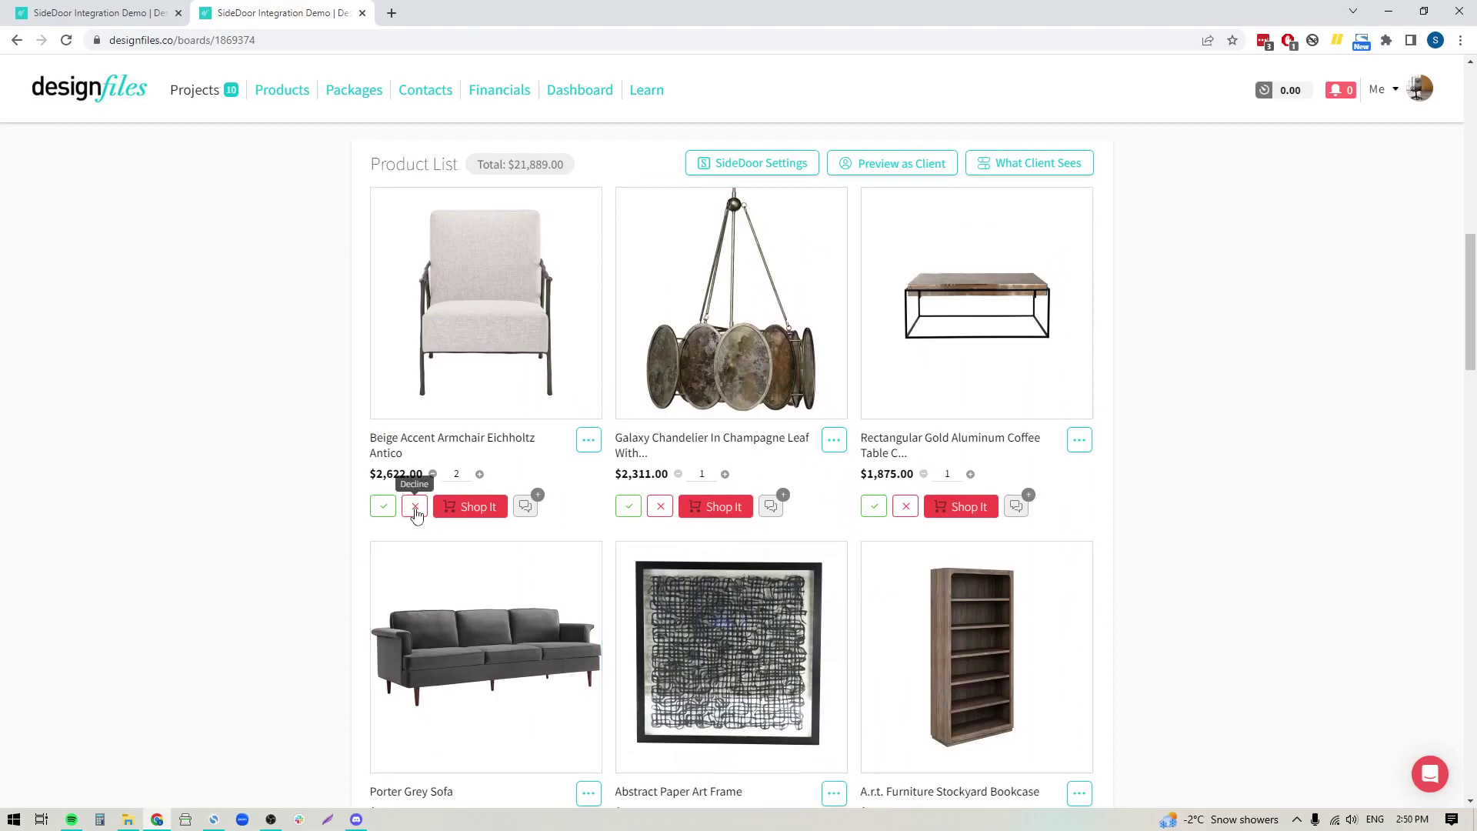
# Open the Beige Accent Armchair on SideDoor, then browse all Sample Collection products
pyautogui.click(480, 508)
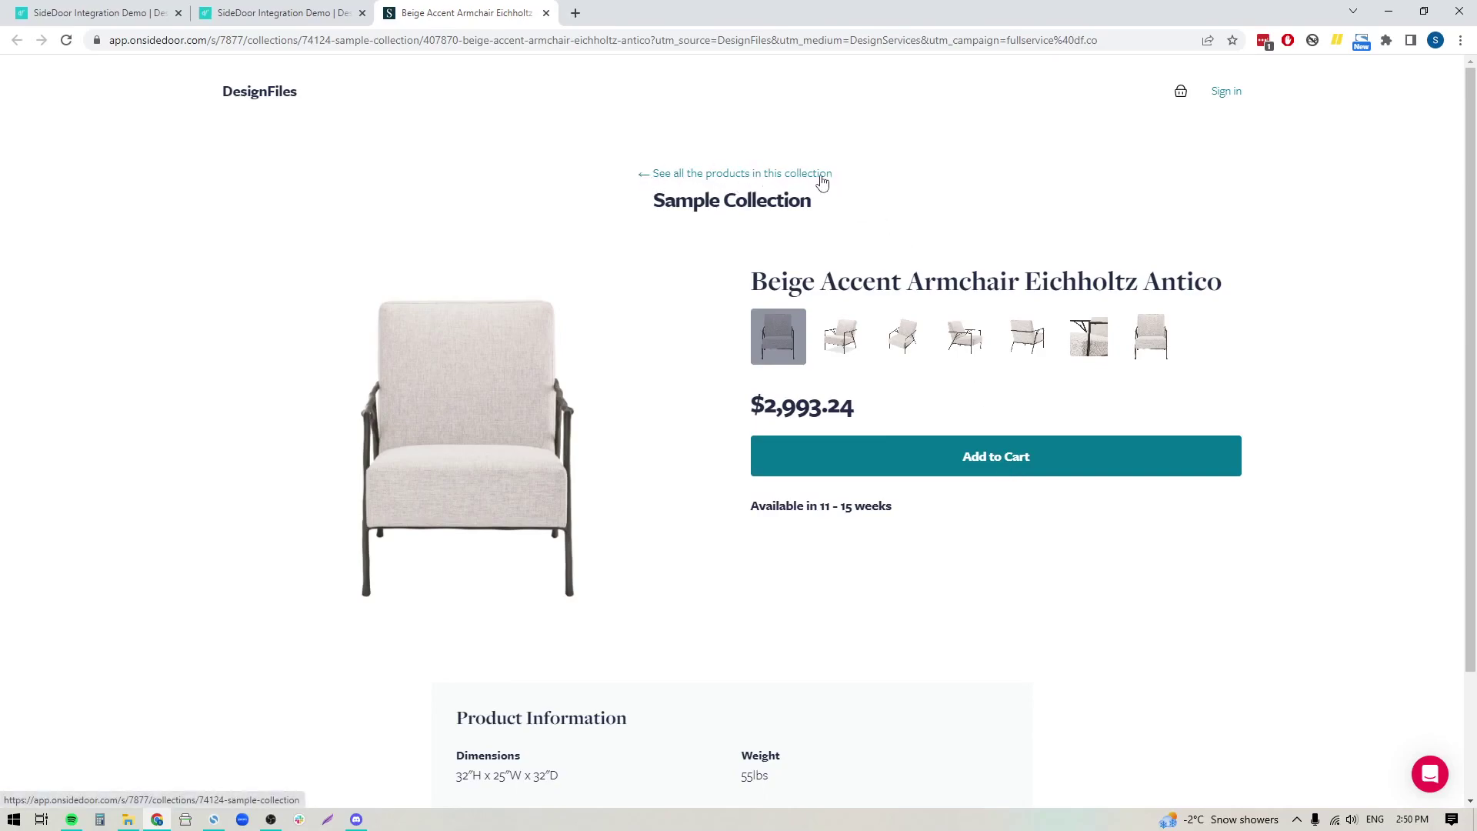
pyautogui.click(772, 175)
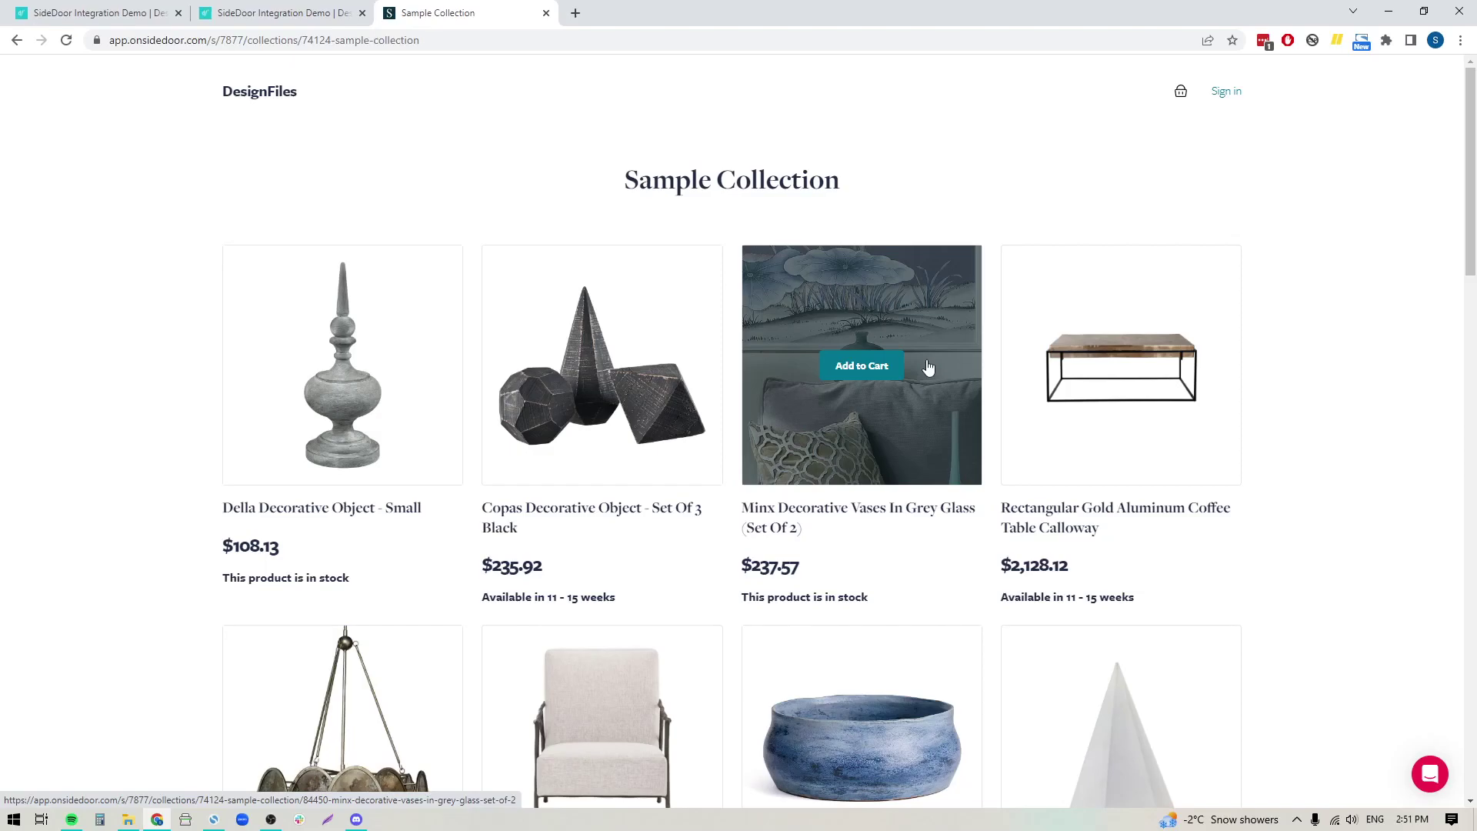
# Return to the DesignFiles board and show its SideDoor Settings options
pyautogui.click(310, 23)
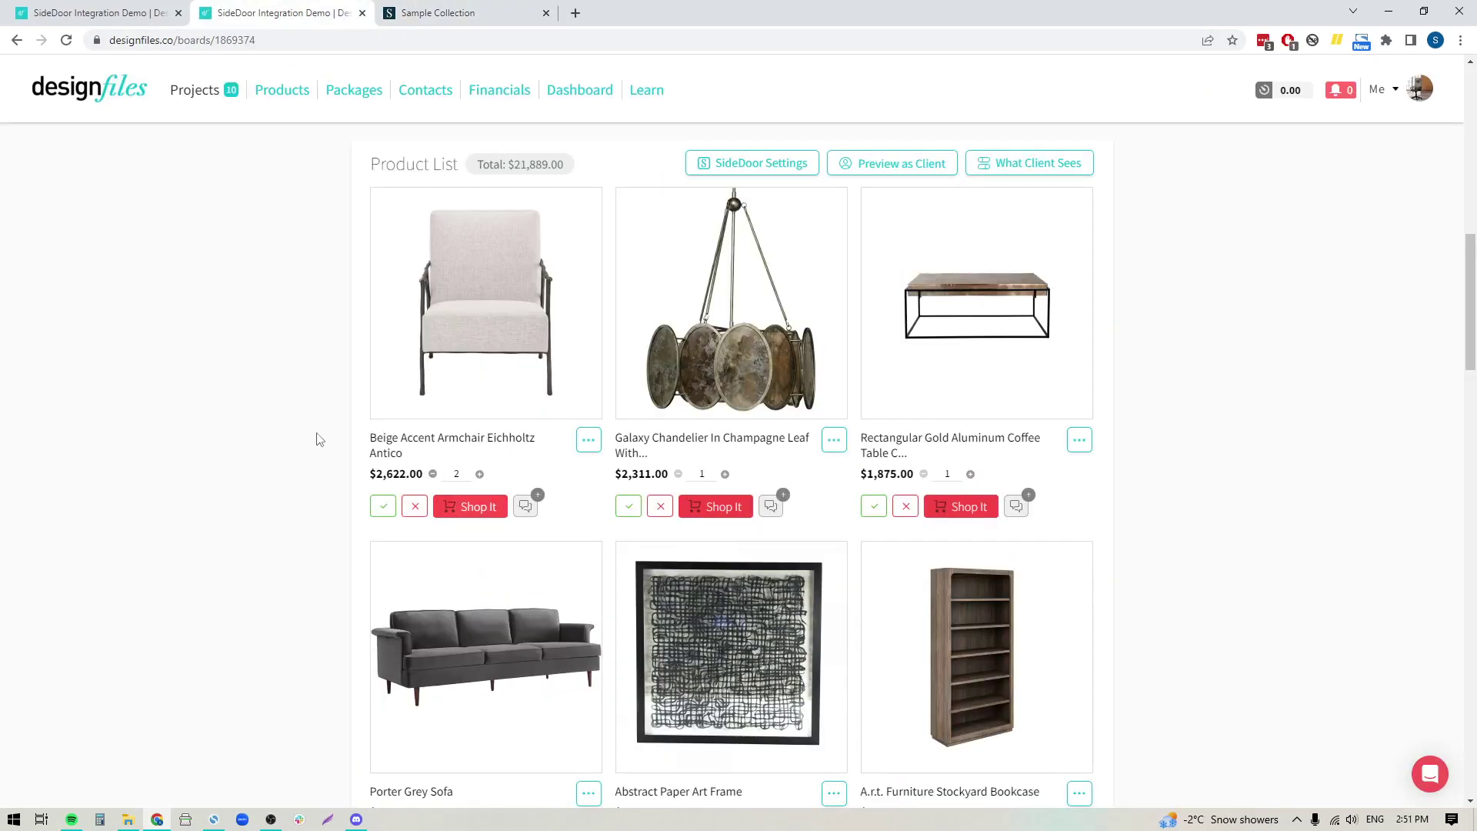
pyautogui.scroll(2, 830, 650)
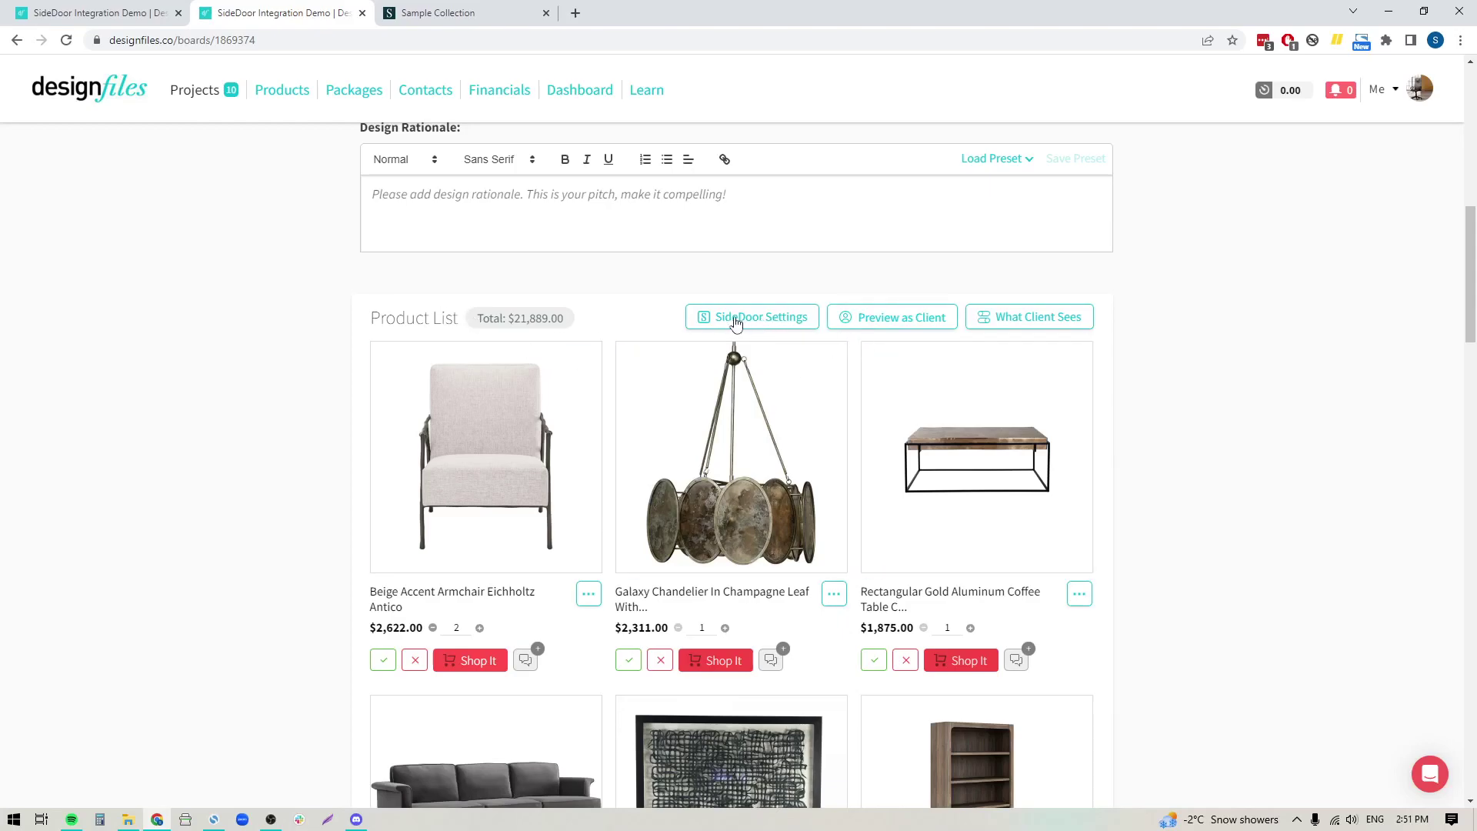
pyautogui.click(767, 321)
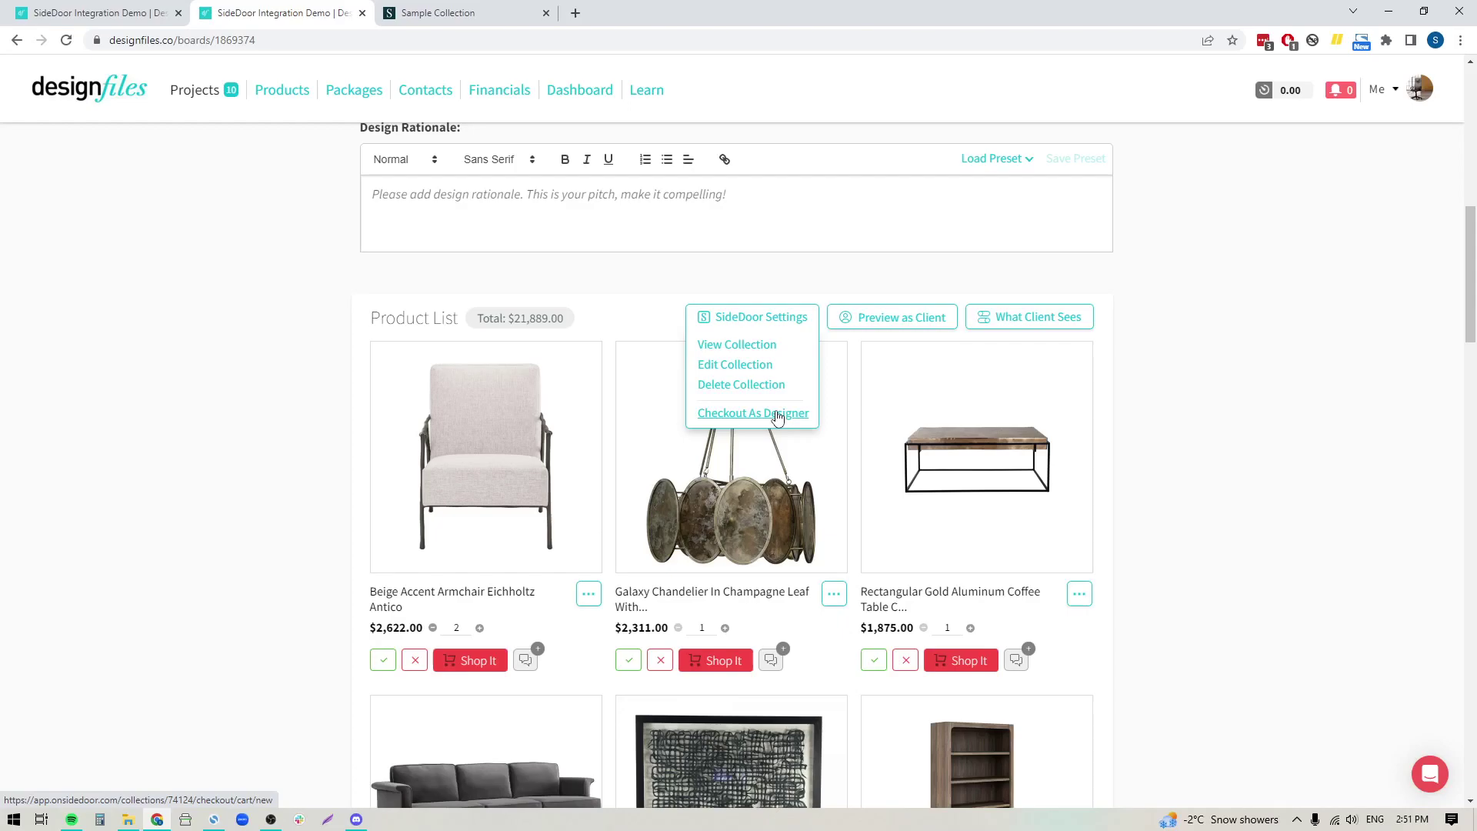
# Check out as designer, review the $16,550.11 SideDoor cart, and return to DesignFiles
pyautogui.click(740, 419)
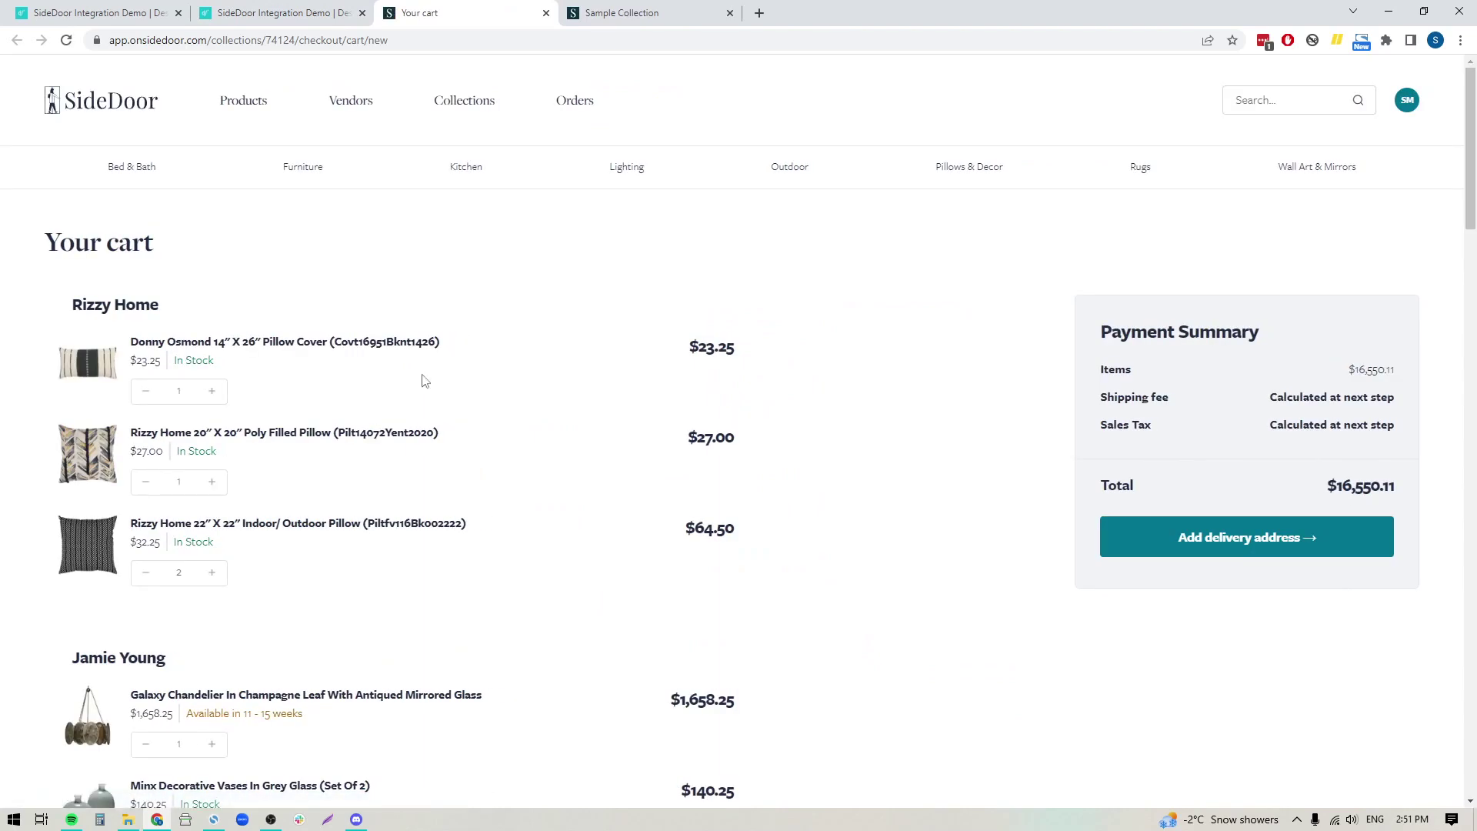
pyautogui.scroll(-5, 377, 428)
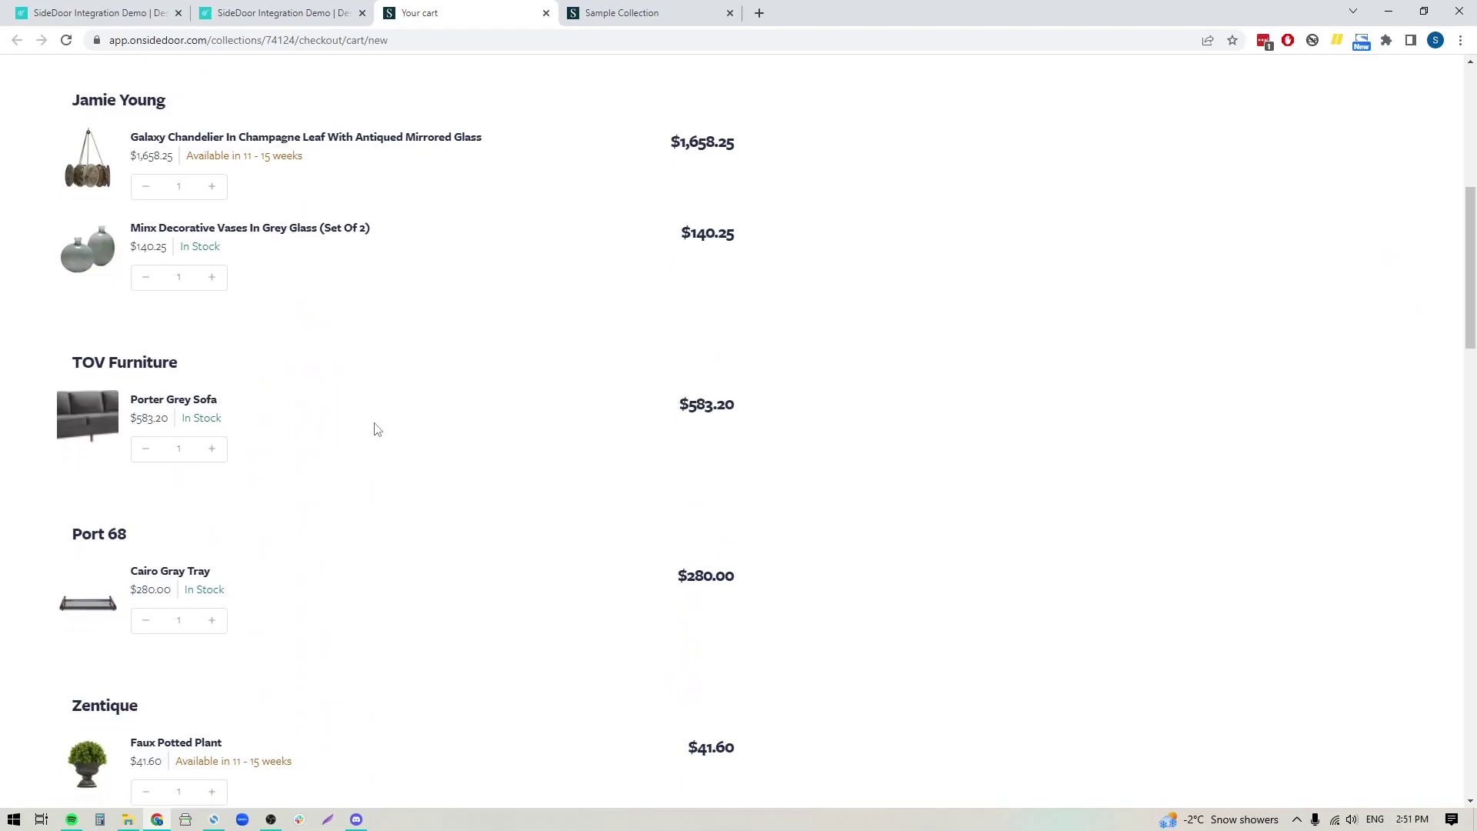
pyautogui.scroll(10, 377, 429)
pyautogui.scroll(2, 377, 429)
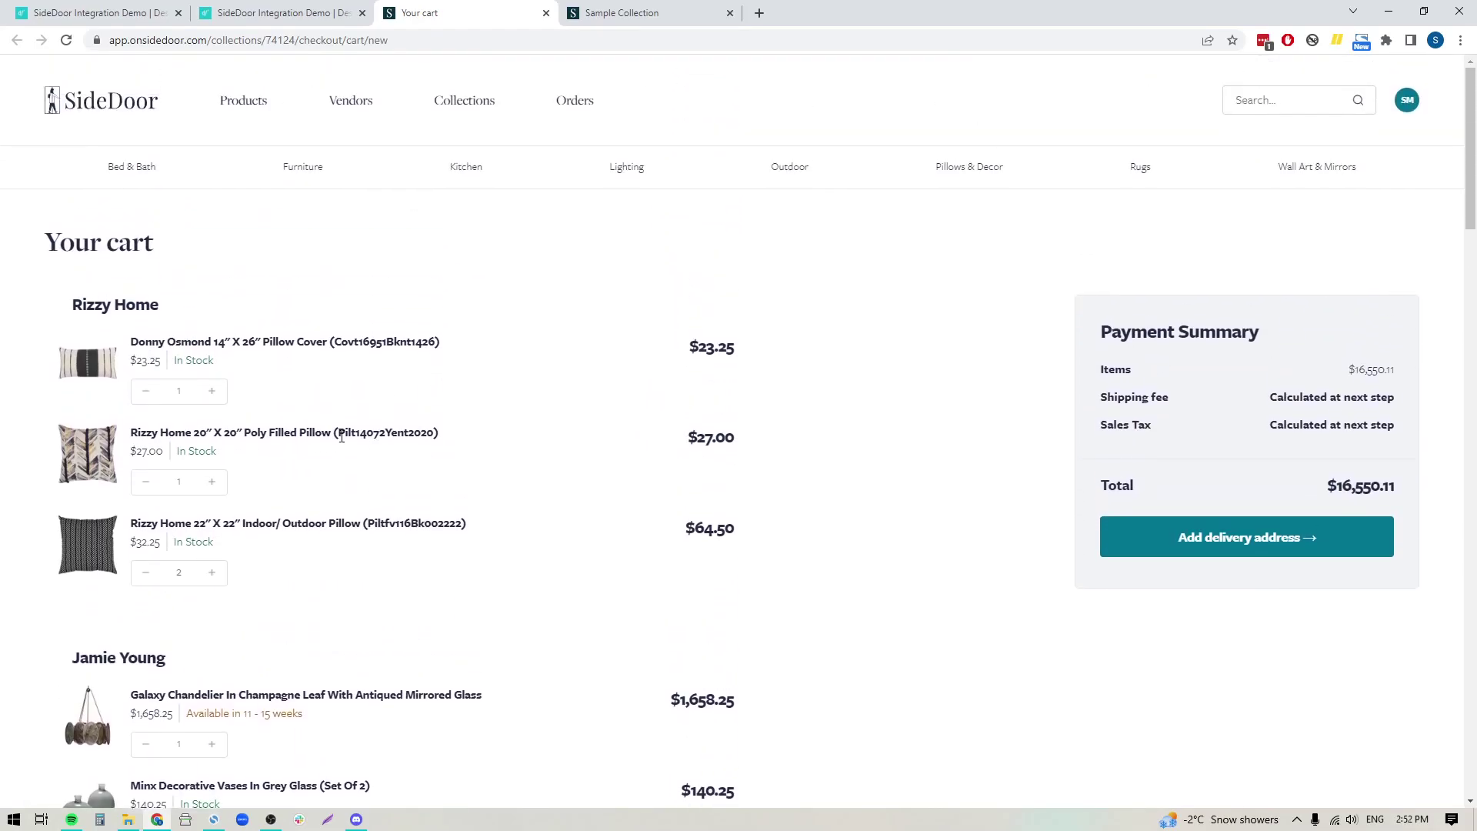
pyautogui.click(345, 13)
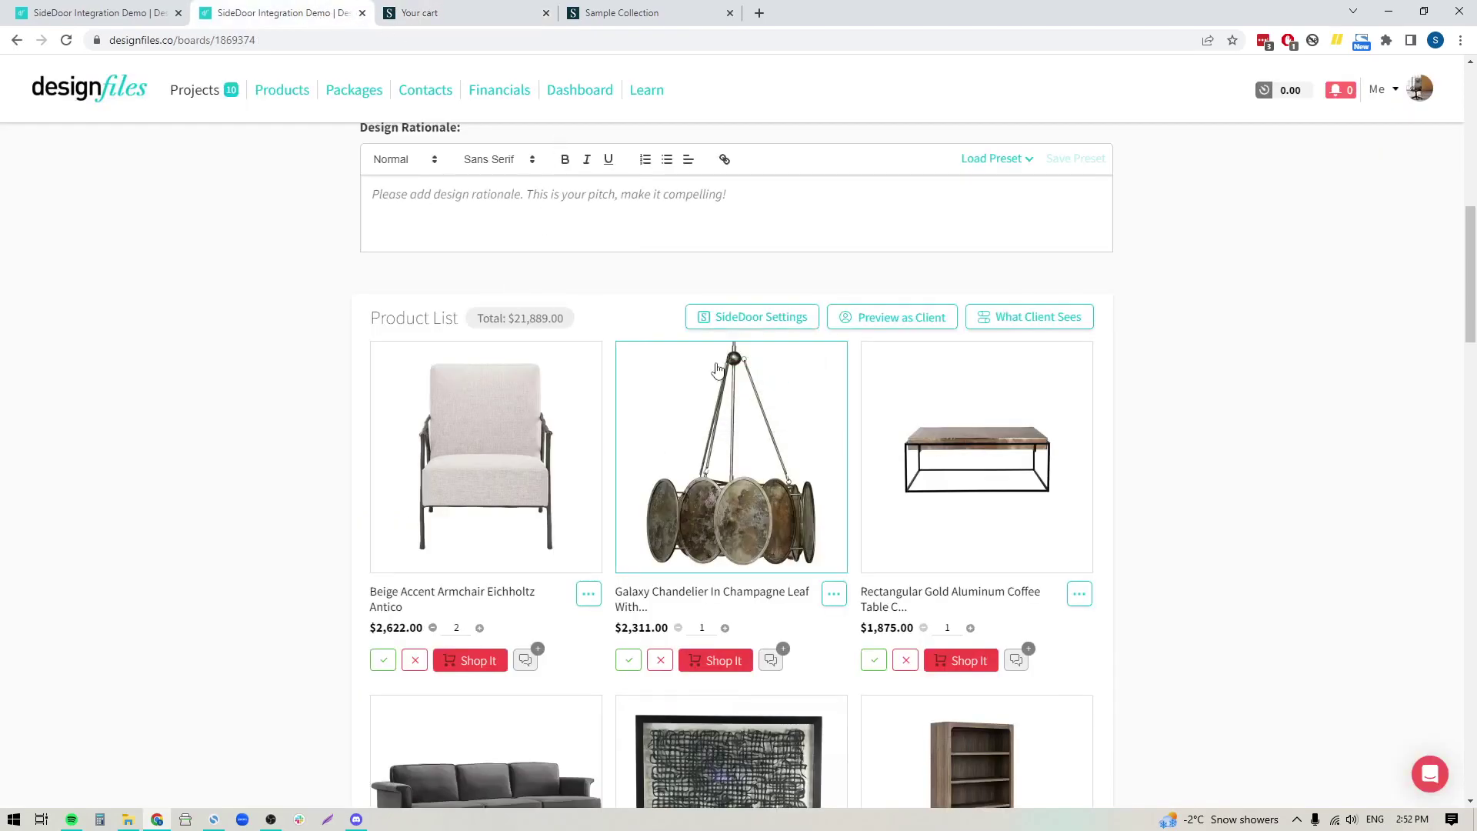
# Choose View Collection from SideDoor Settings to open the 23-product Sample Collection
pyautogui.click(768, 320)
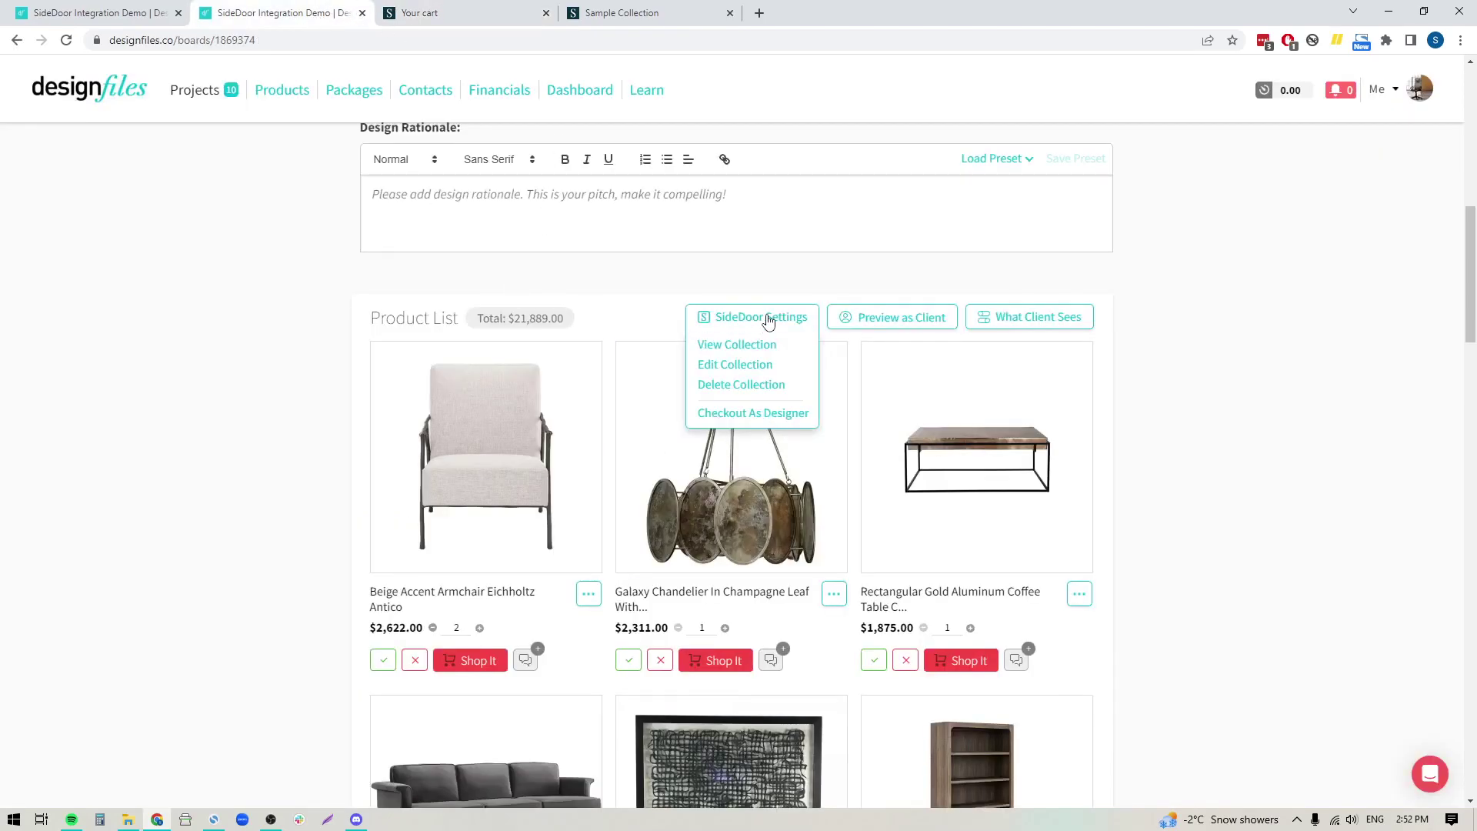
pyautogui.click(737, 346)
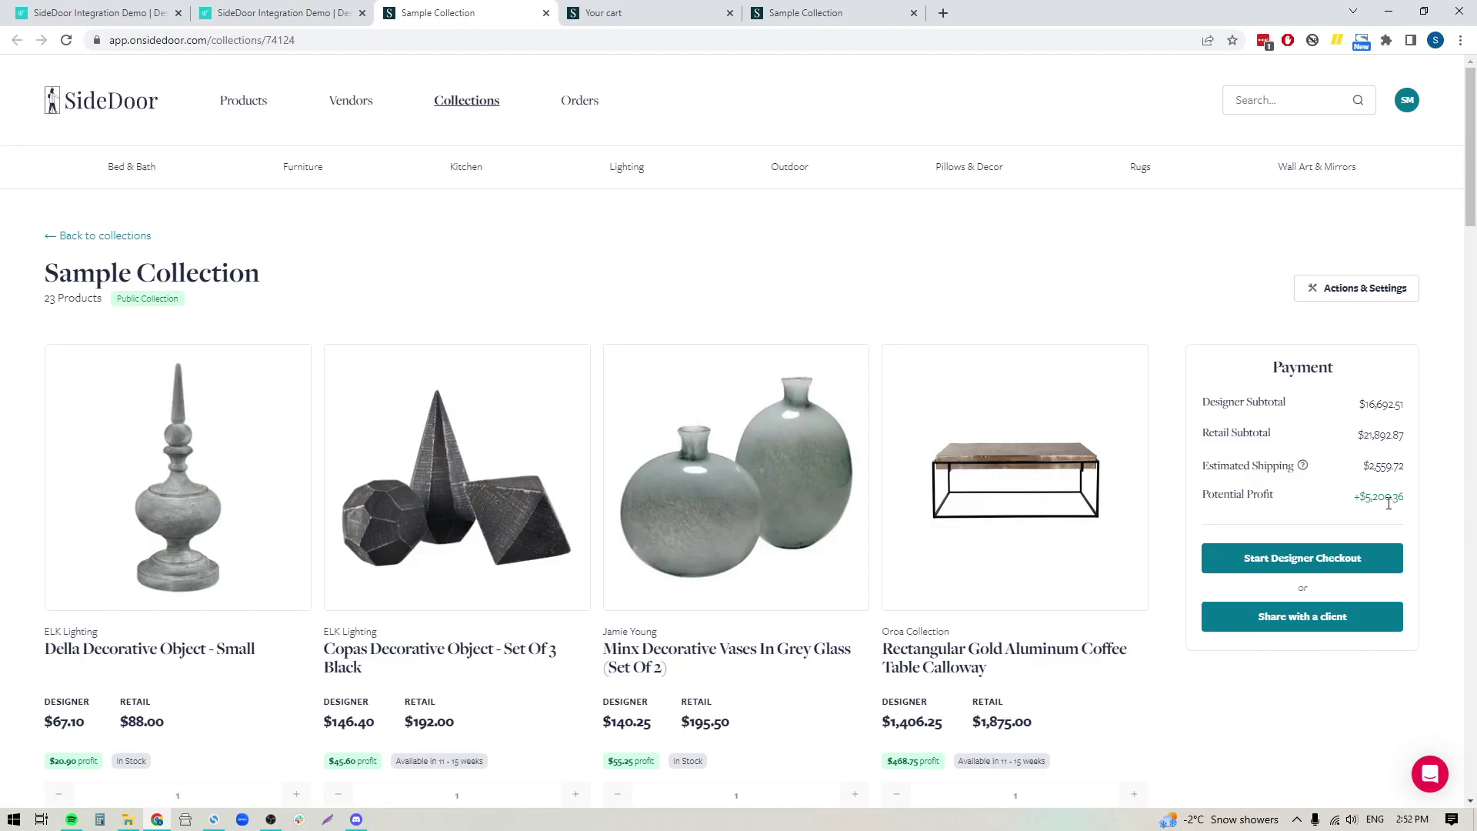
# Review the Sample Collection's $5,200.36 potential profit, then go back to the DesignFiles board
pyautogui.scroll(-8, 715, 647)
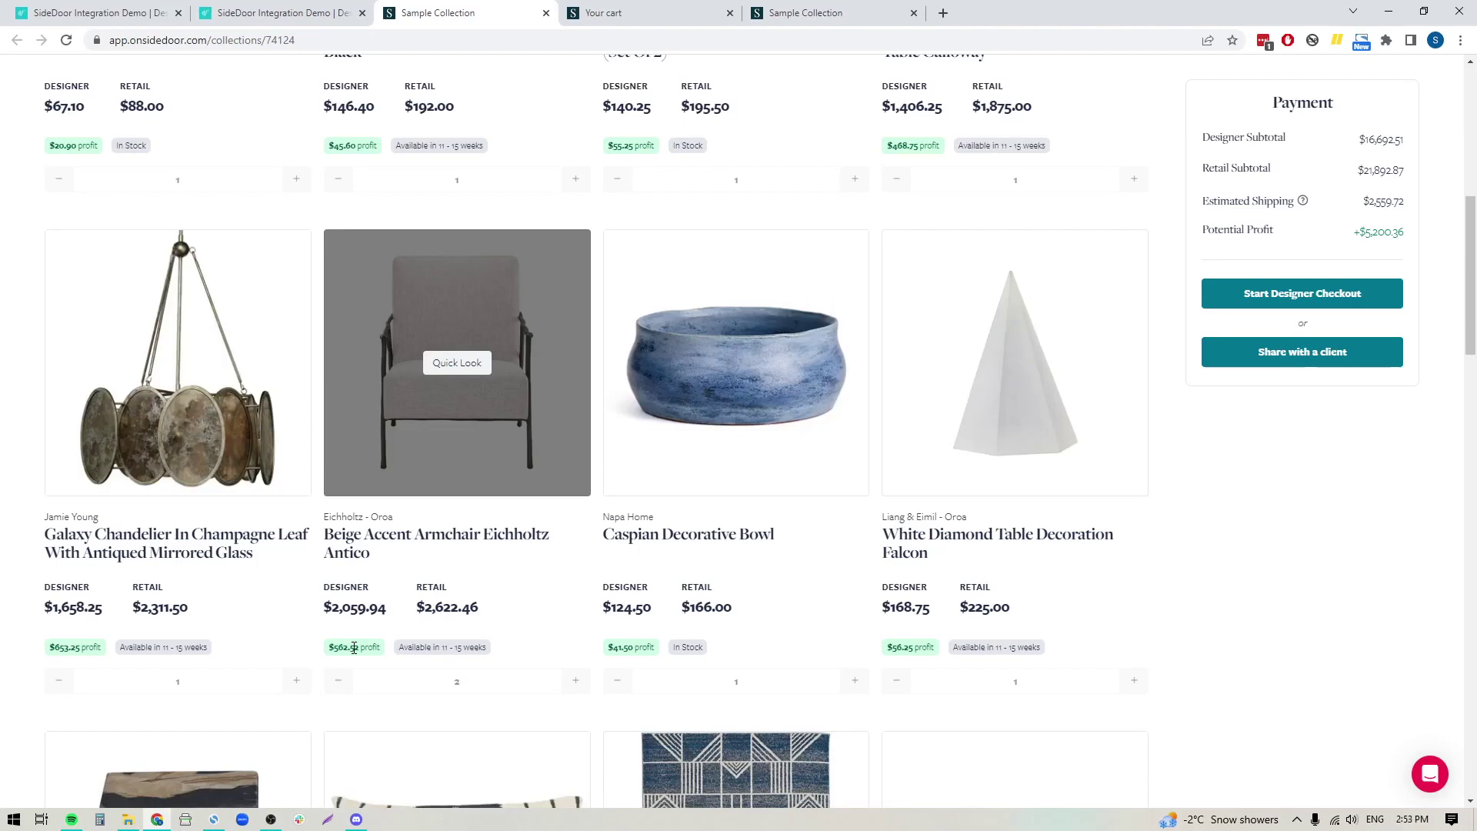
pyautogui.click(284, 14)
pyautogui.click(799, 327)
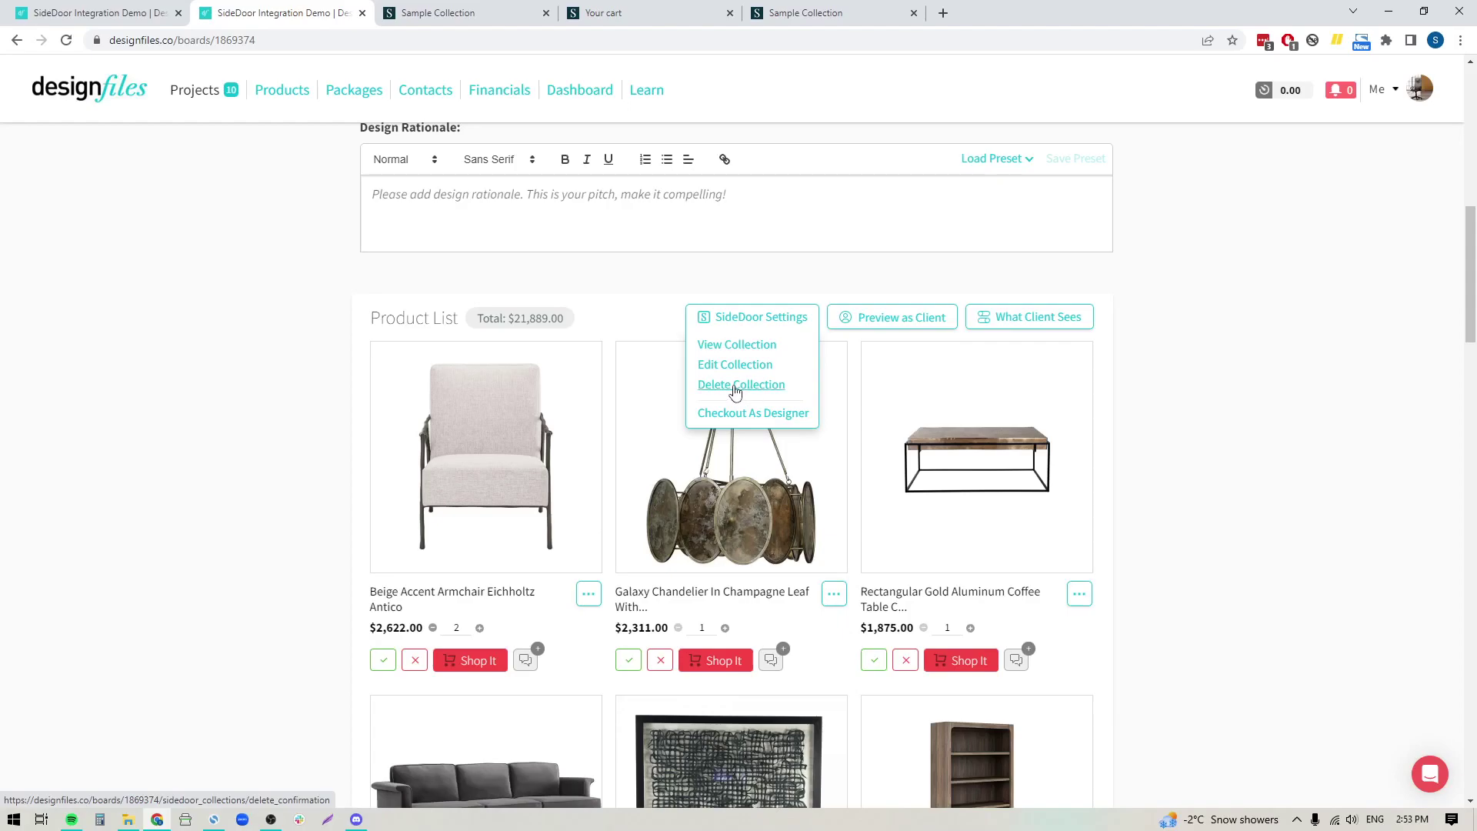
pyautogui.click(1198, 354)
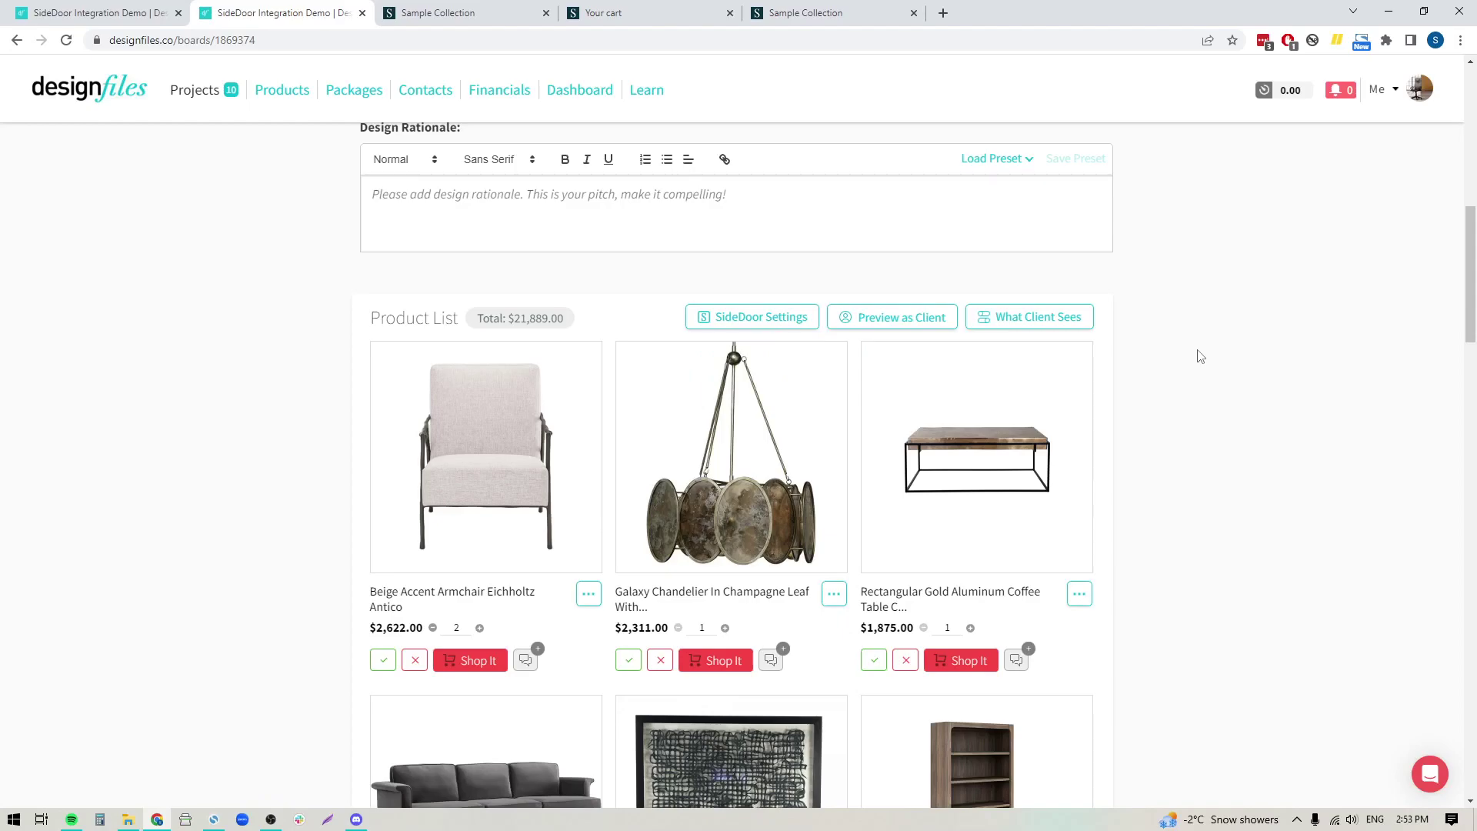
pyautogui.scroll(7, 1185, 521)
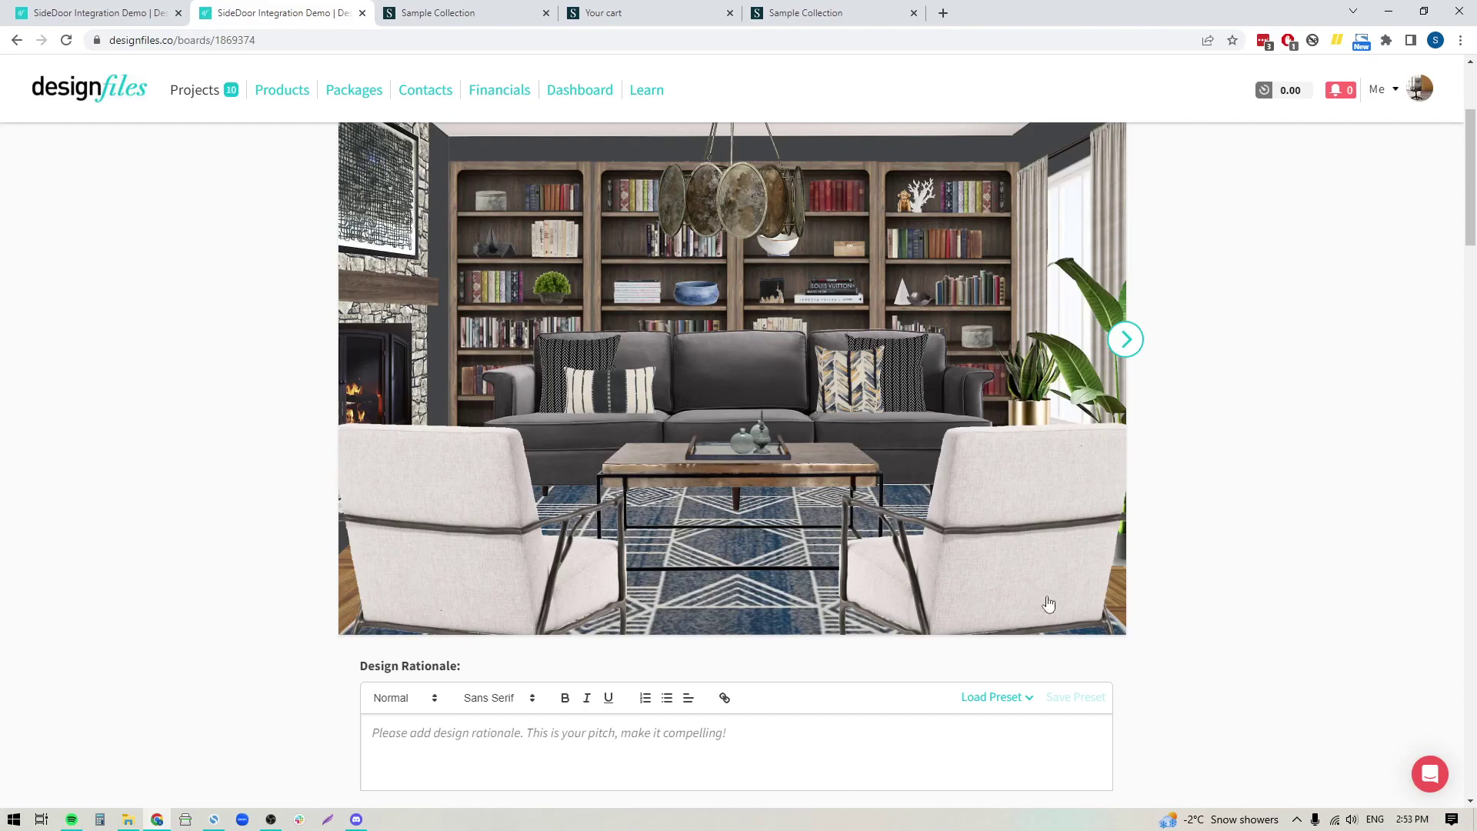
pyautogui.scroll(2, 1023, 608)
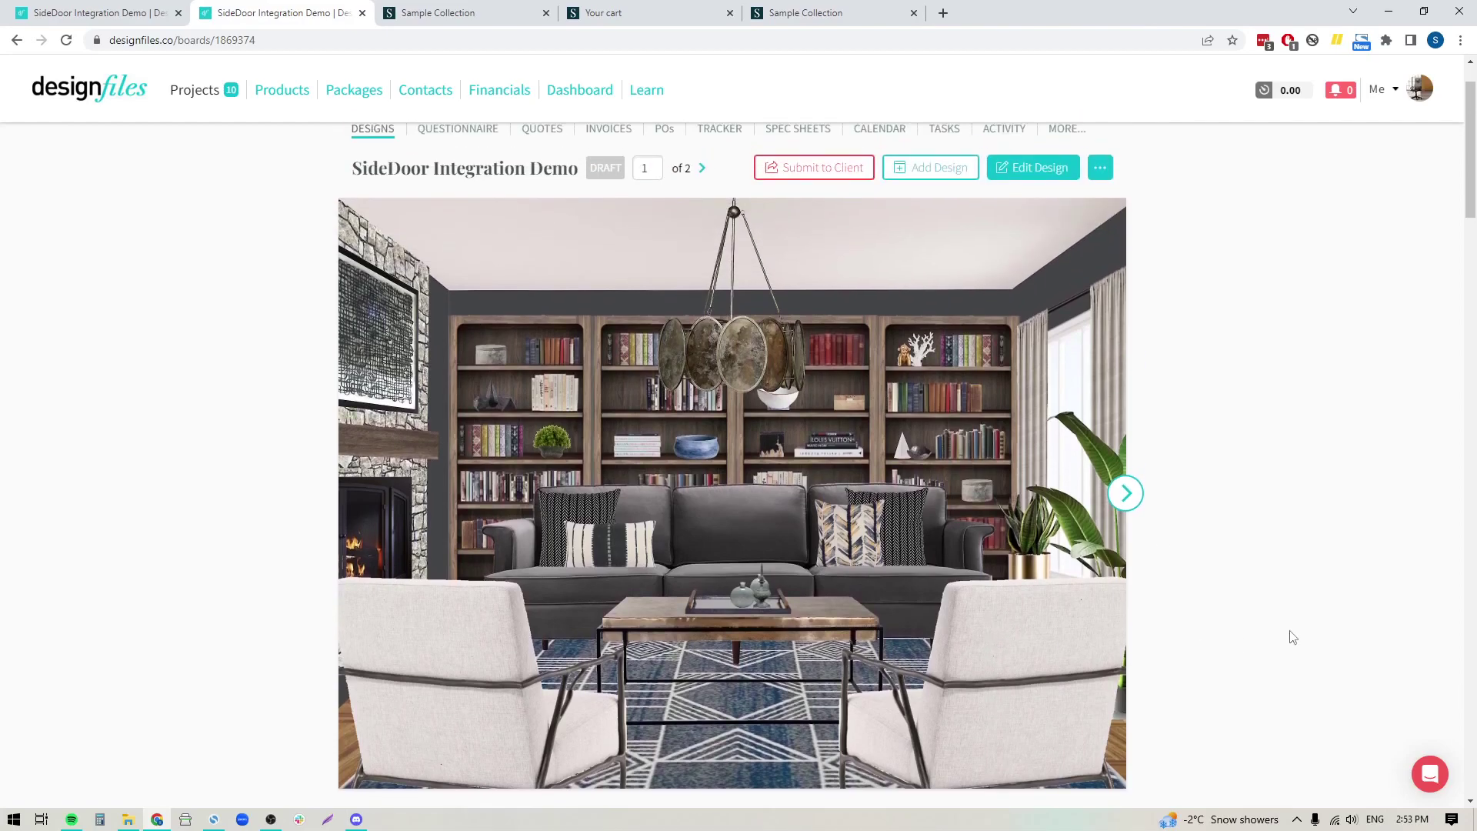